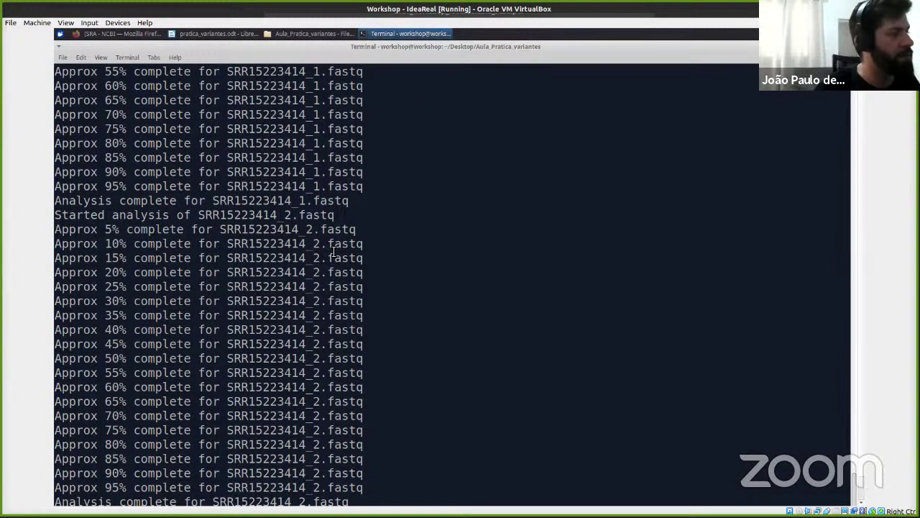
Review the FastQC progress output for both fastq files and clear the terminal screen.
{"action": "scroll", "coordinate": [332, 256], "scroll_direction": "up", "scroll_amount": 3}
{"action": "scroll", "coordinate": [333, 256], "scroll_direction": "down", "scroll_amount": 3}
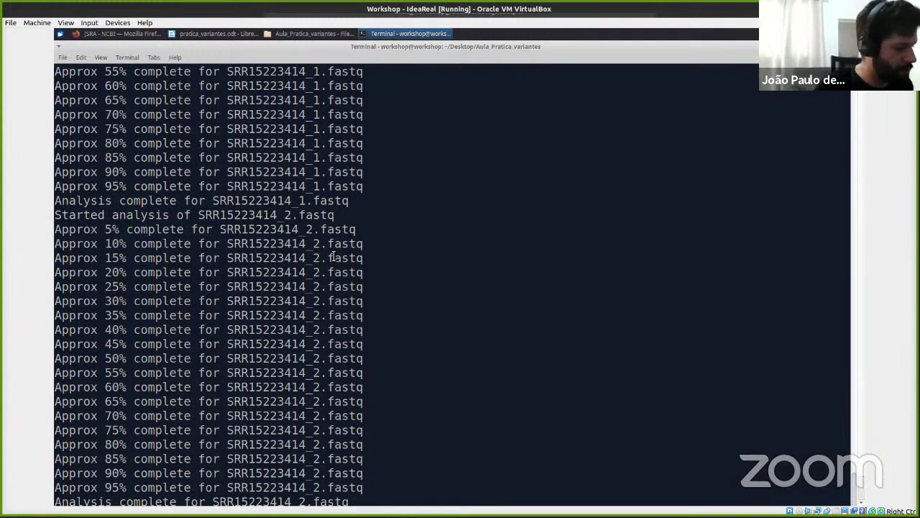
{"action": "key", "text": "ctrl+l"}
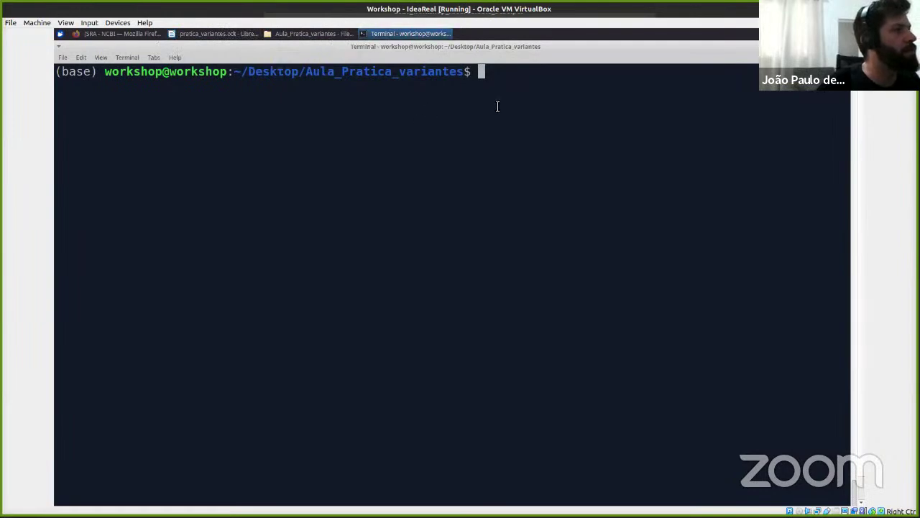
Switch to pratica_variantes.odt in LibreOffice Writer and highlight the FastQC zip output names, followed by fastqc_report.html.
{"action": "left_click", "coordinate": [192, 33]}
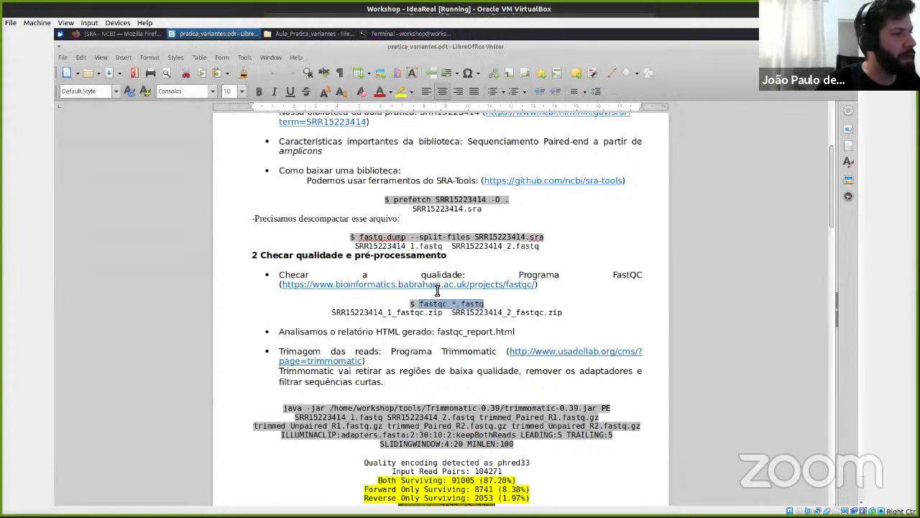
{"action": "left_click_drag", "start_coordinate": [566, 316], "coordinate": [331, 316]}
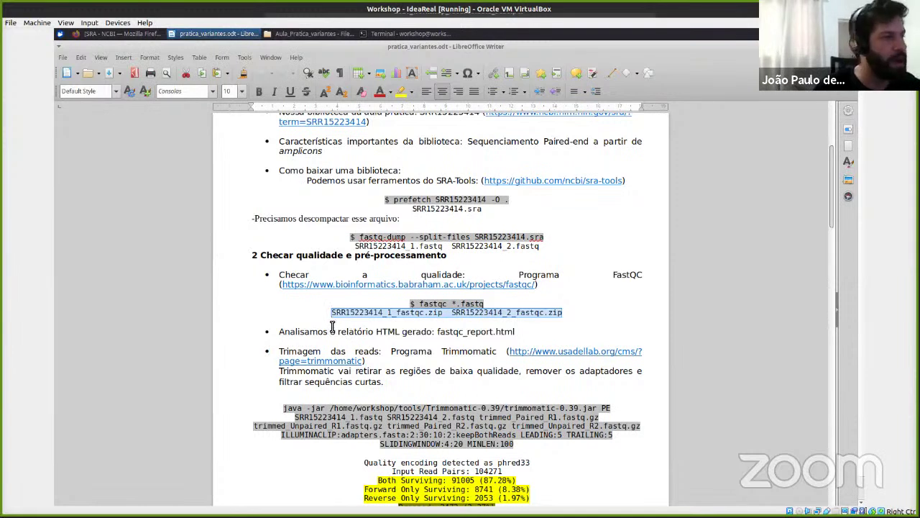
{"action": "left_click_drag", "start_coordinate": [435, 331], "coordinate": [527, 328]}
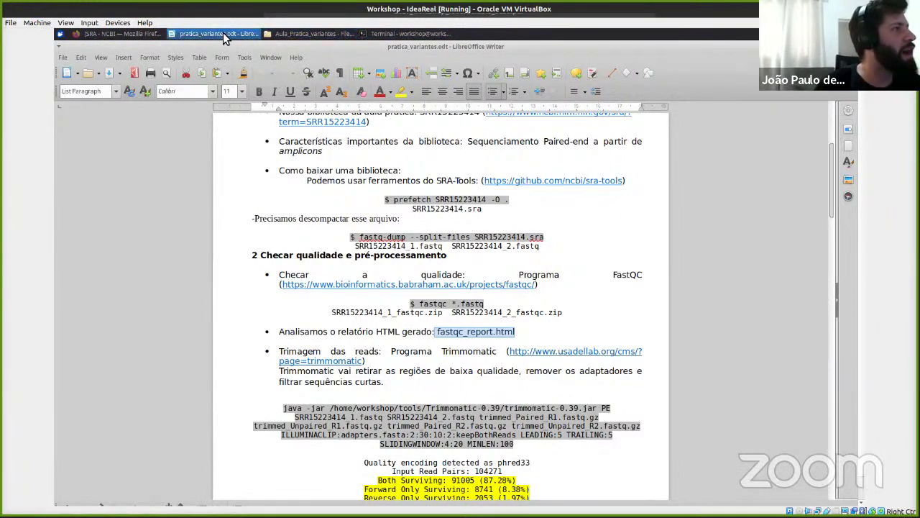
Switch to the file manager's Aula_Pratica_variantes folder and open the SRR15223414_1_fastqc.html report in the browser.
{"action": "left_click", "coordinate": [317, 34]}
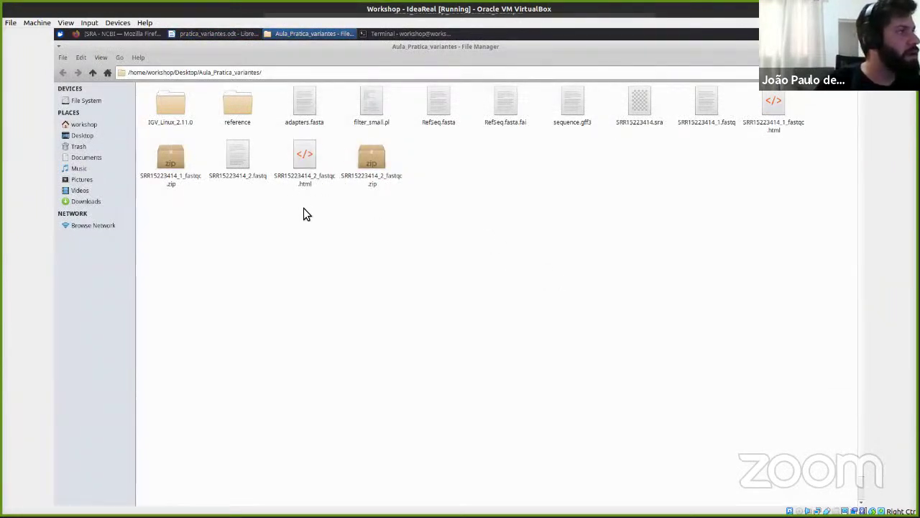
{"action": "left_click", "coordinate": [304, 162]}
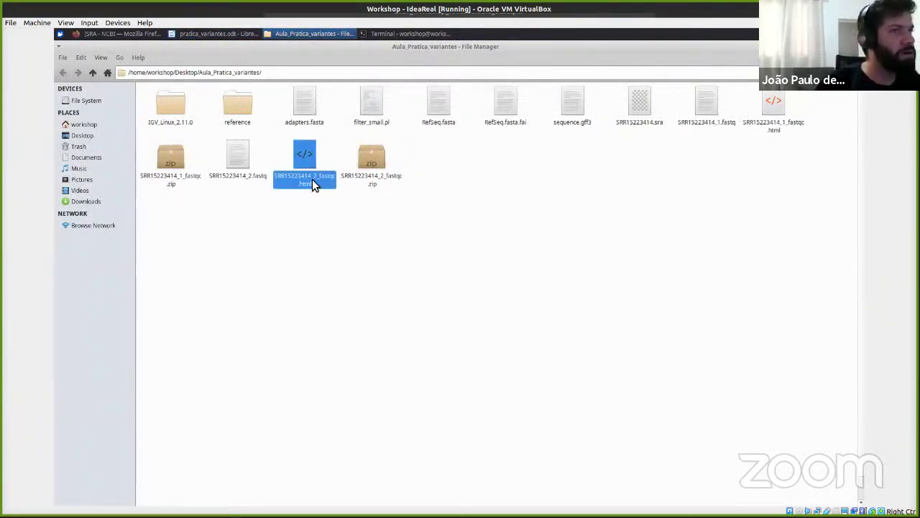
{"action": "left_click", "coordinate": [769, 124]}
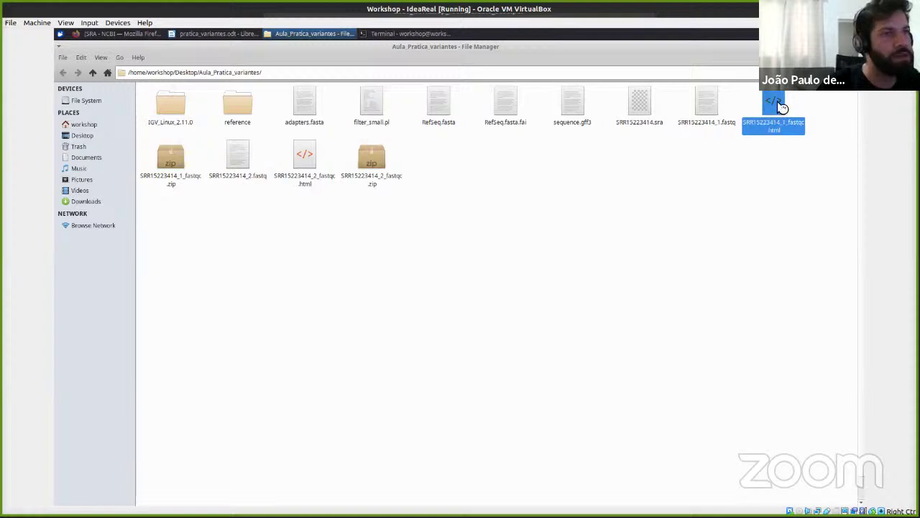
{"action": "double_click", "coordinate": [776, 104]}
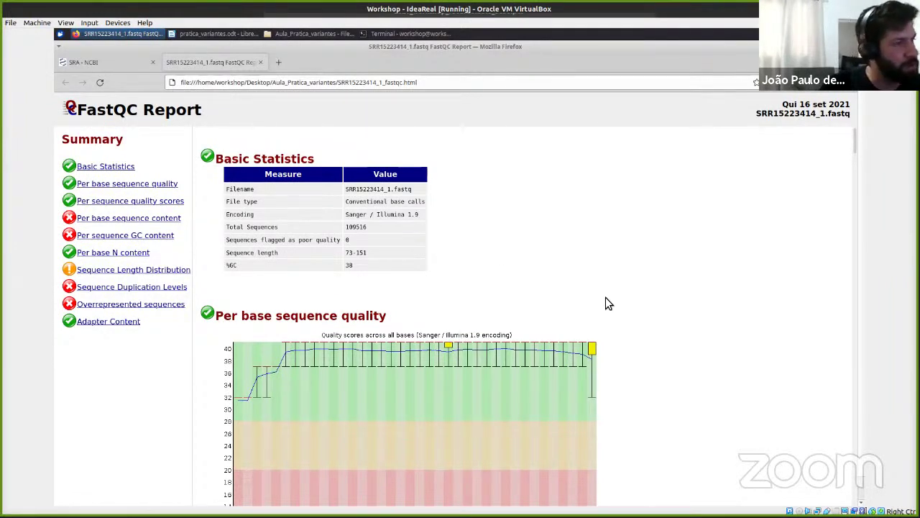
Examine the report's Basic Statistics table, highlighting the %GC value, and the Per base sequence quality plot.
{"action": "scroll", "coordinate": [561, 217], "scroll_direction": "down", "scroll_amount": 3}
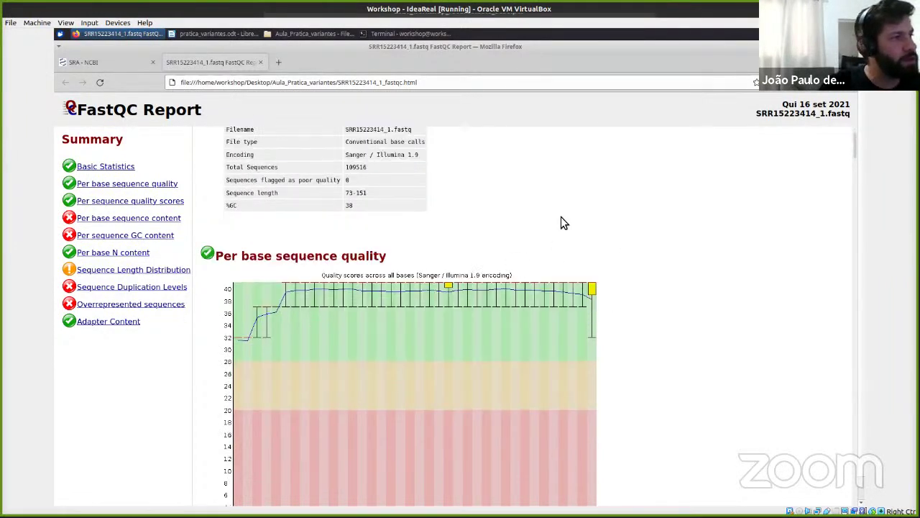
{"action": "scroll", "coordinate": [553, 232], "scroll_direction": "up", "scroll_amount": 3}
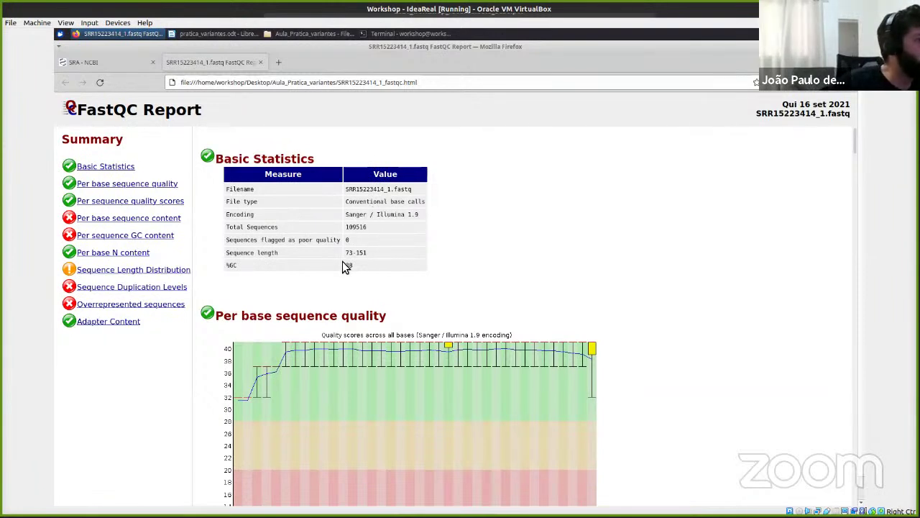
{"action": "left_click", "coordinate": [364, 263]}
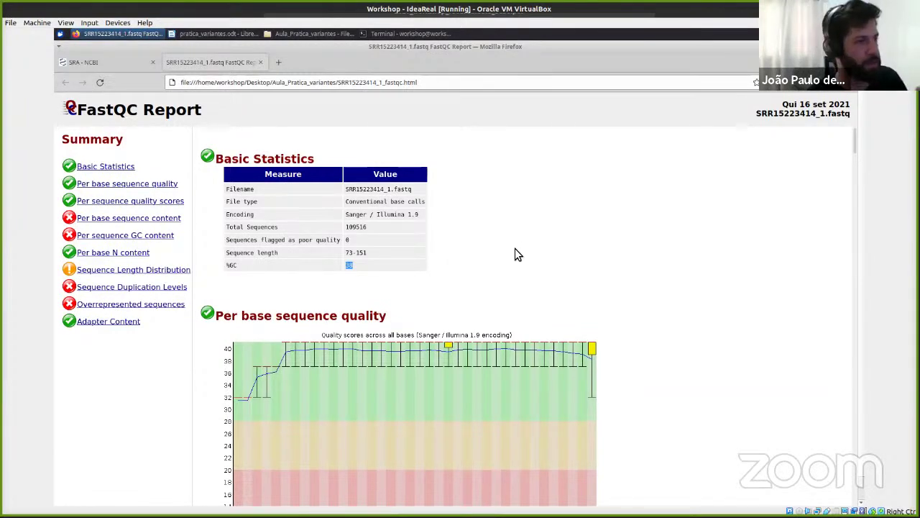
{"action": "scroll", "coordinate": [531, 262], "scroll_direction": "down", "scroll_amount": 5}
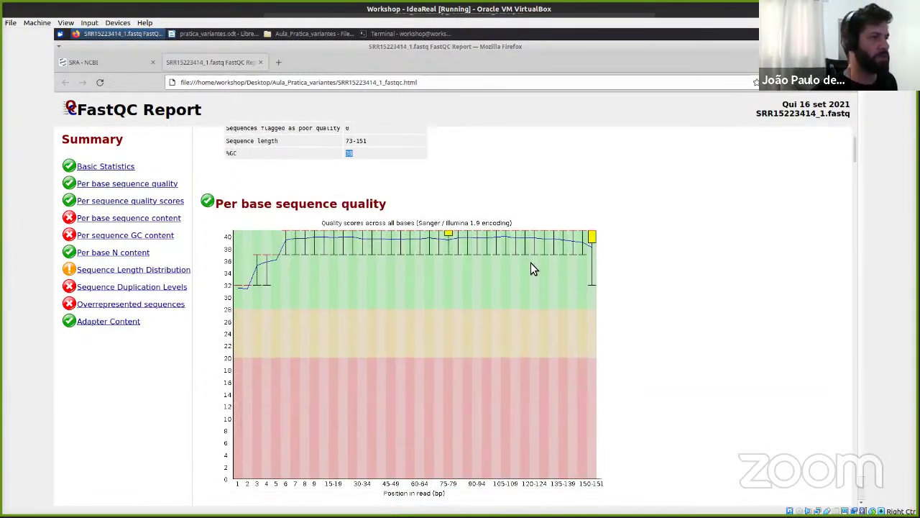
{"action": "scroll", "coordinate": [531, 263], "scroll_direction": "up", "scroll_amount": 1}
{"action": "scroll", "coordinate": [538, 252], "scroll_direction": "up", "scroll_amount": 1}
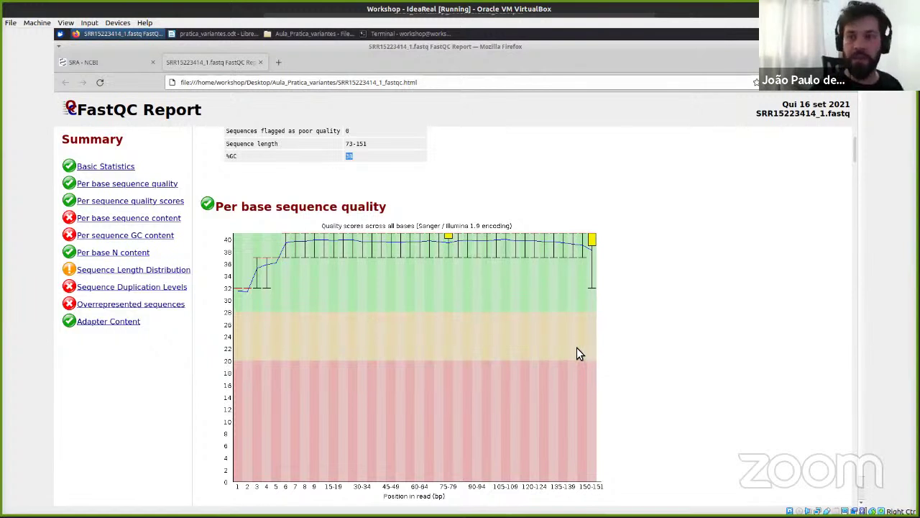
{"action": "scroll", "coordinate": [553, 375], "scroll_direction": "down", "scroll_amount": 2}
{"action": "scroll", "coordinate": [552, 375], "scroll_direction": "up", "scroll_amount": 2}
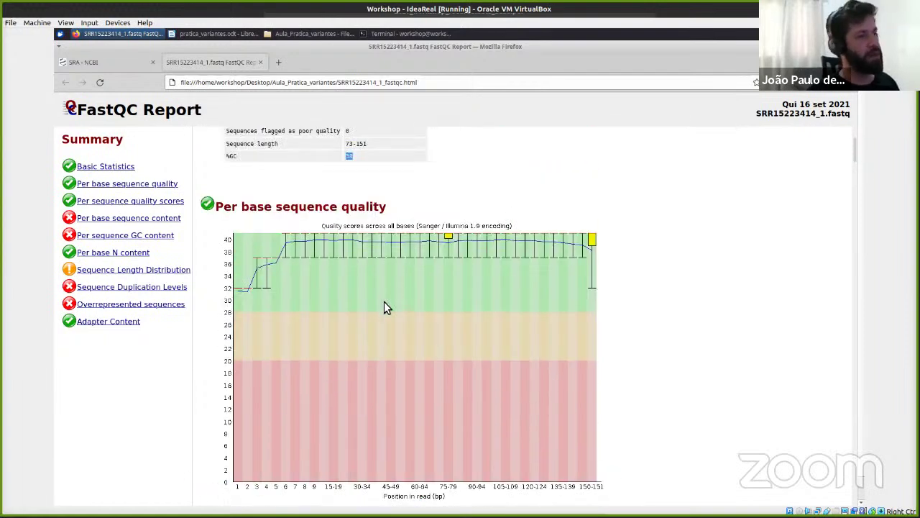
Look through the report's plots from Per sequence quality scores to Sequence Duplication Levels.
{"action": "scroll", "coordinate": [395, 302], "scroll_direction": "down", "scroll_amount": 6}
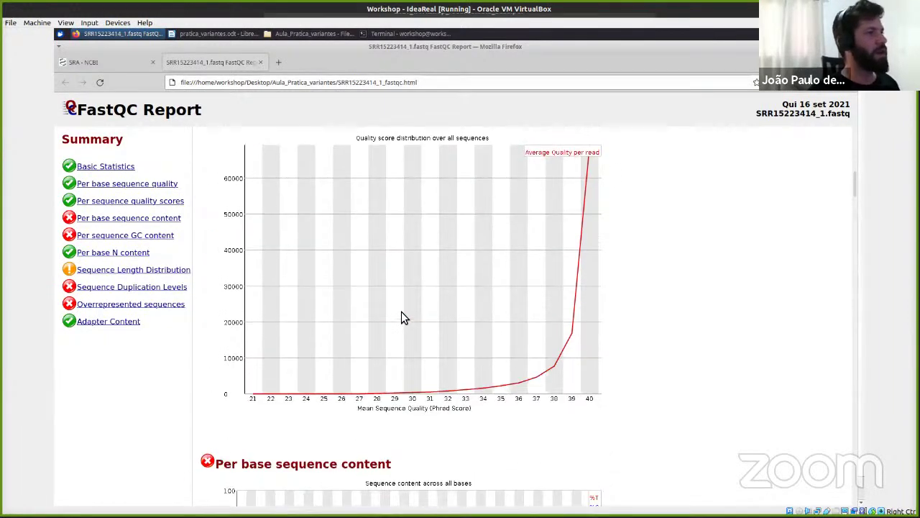
{"action": "scroll", "coordinate": [401, 318], "scroll_direction": "up", "scroll_amount": 2}
{"action": "scroll", "coordinate": [402, 316], "scroll_direction": "down", "scroll_amount": 1}
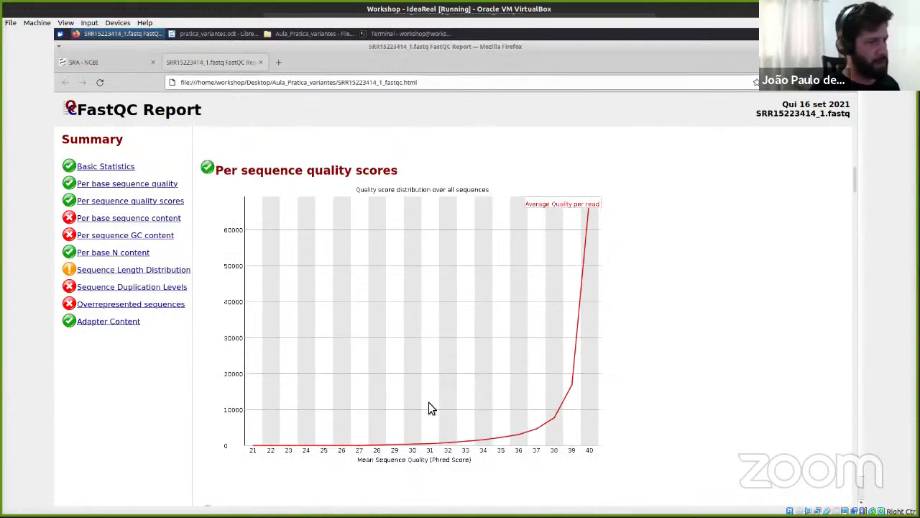
{"action": "scroll", "coordinate": [497, 428], "scroll_direction": "down", "scroll_amount": 10}
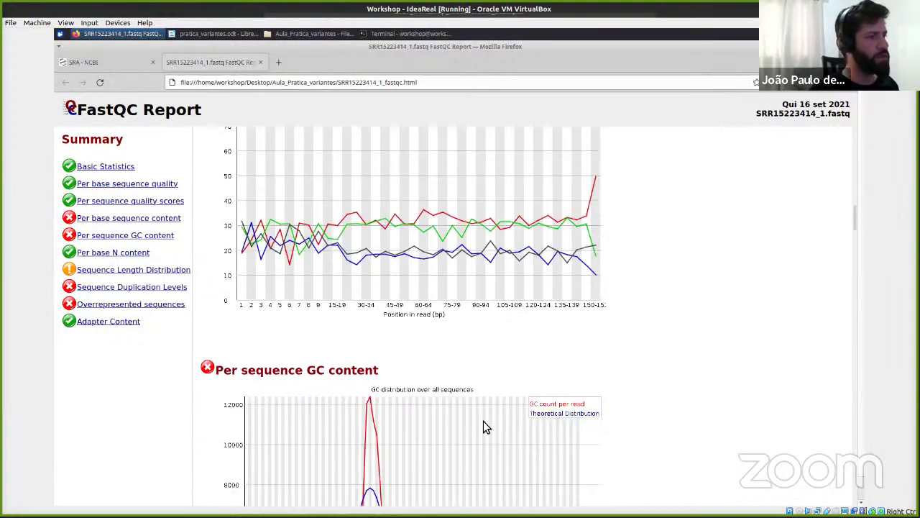
{"action": "scroll", "coordinate": [483, 425], "scroll_direction": "down", "scroll_amount": 13}
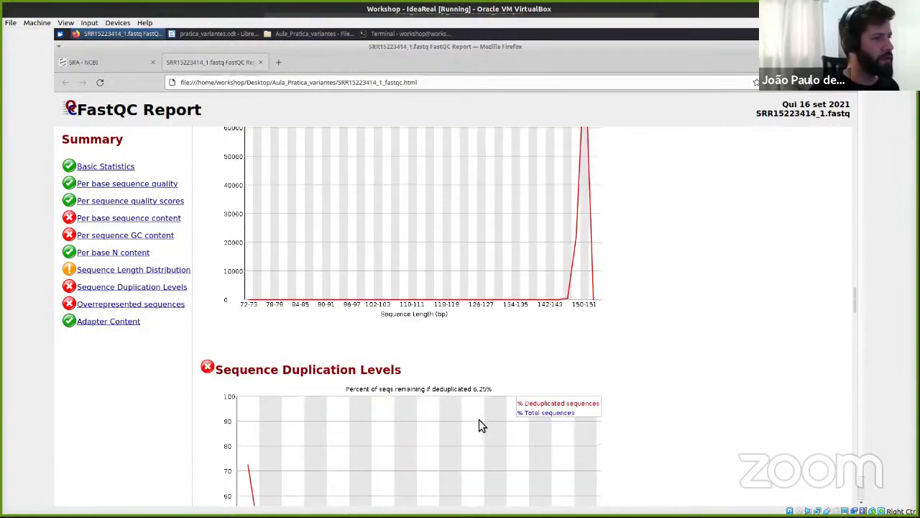
Examine the Overrepresented sequences table with its possible sources, and return to the Per base sequence quality plot.
{"action": "scroll", "coordinate": [478, 424], "scroll_direction": "down", "scroll_amount": 10}
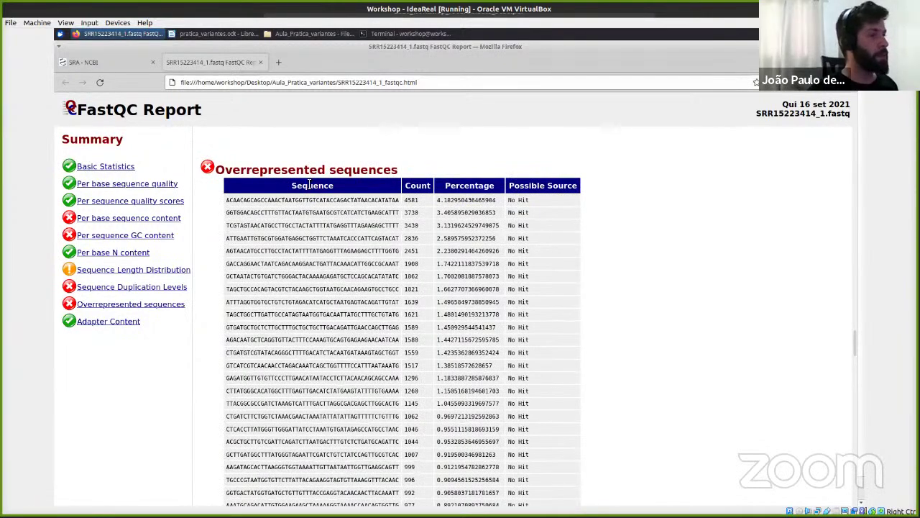
{"action": "scroll", "coordinate": [389, 226], "scroll_direction": "down", "scroll_amount": 2}
{"action": "scroll", "coordinate": [395, 241], "scroll_direction": "up", "scroll_amount": 2}
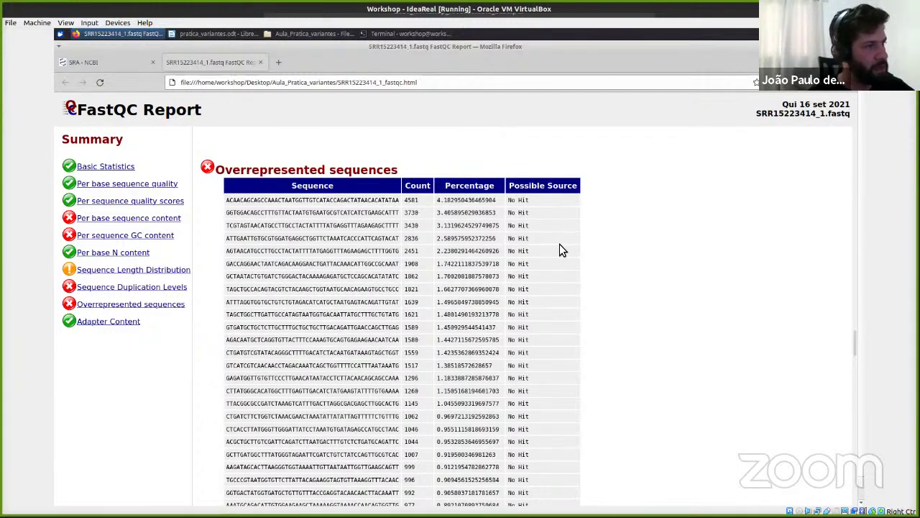
{"action": "scroll", "coordinate": [502, 271], "scroll_direction": "down", "scroll_amount": 5}
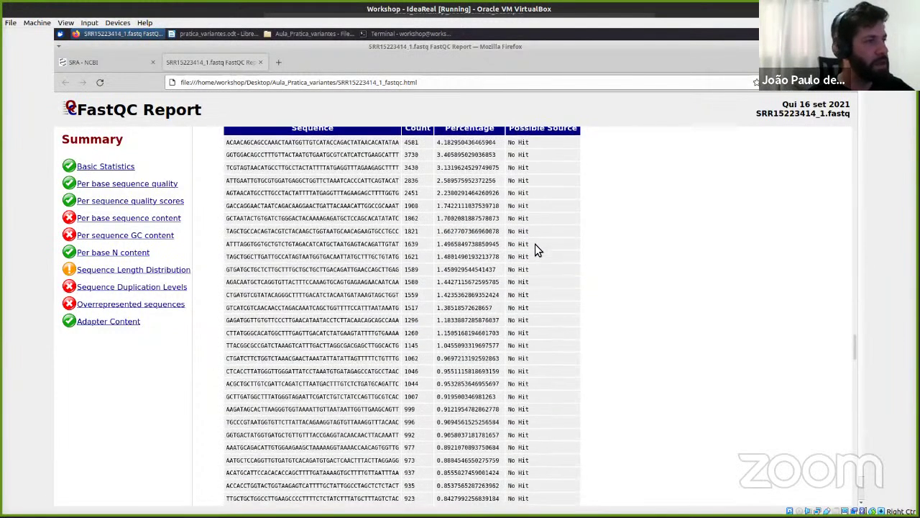
{"action": "scroll", "coordinate": [533, 255], "scroll_direction": "up", "scroll_amount": 3}
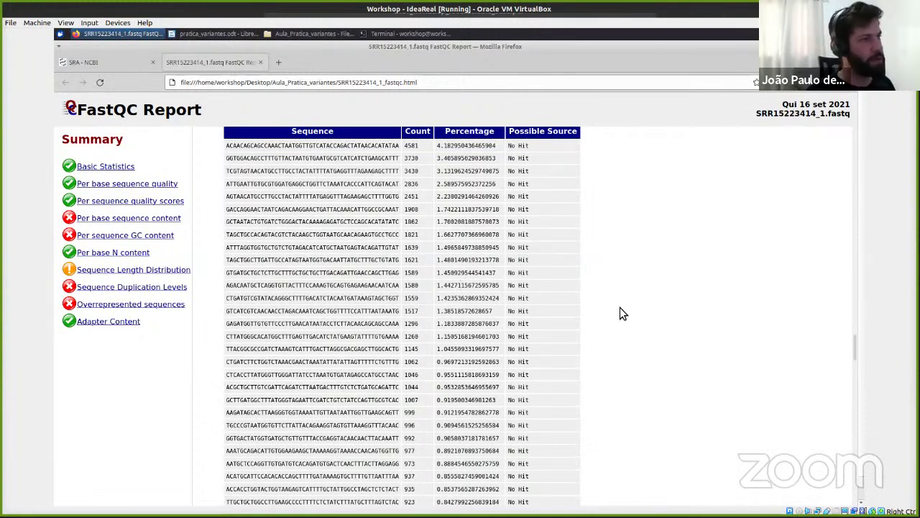
{"action": "scroll", "coordinate": [563, 329], "scroll_direction": "up", "scroll_amount": 1}
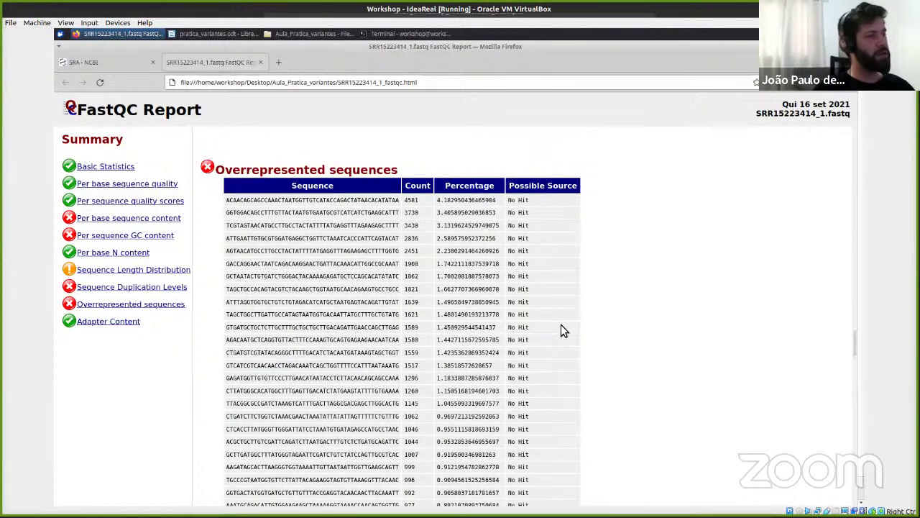
{"action": "scroll", "coordinate": [563, 329], "scroll_direction": "down", "scroll_amount": 1}
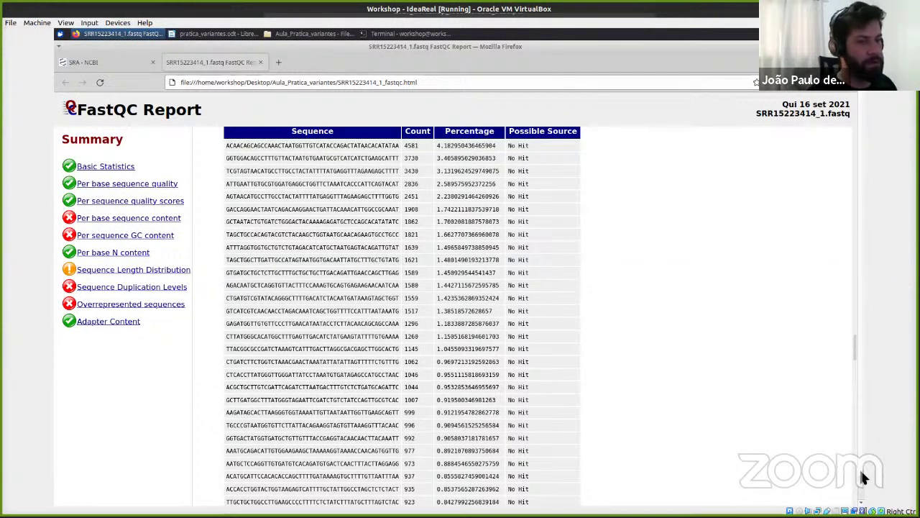
{"action": "left_click_drag", "start_coordinate": [853, 352], "coordinate": [843, 161]}
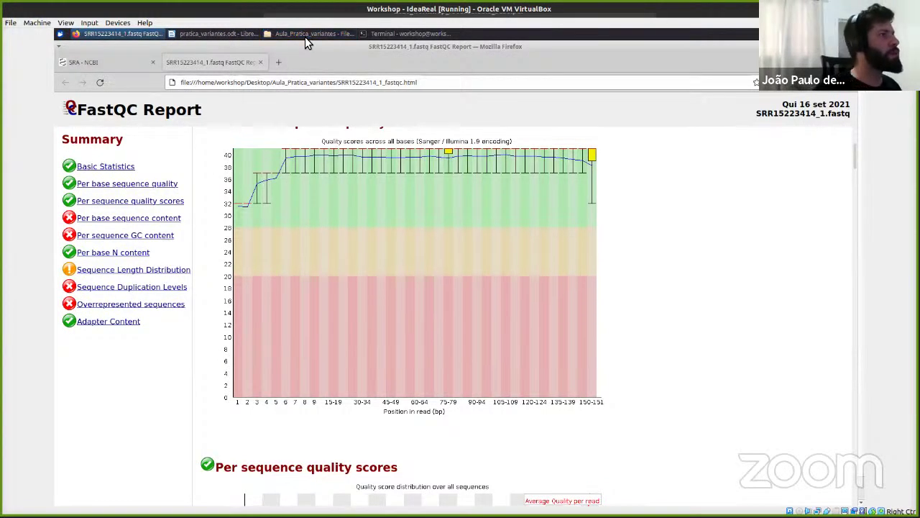
Switch back to pratica_variantes.odt and review the read trimming section, selecting the full Trimmomatic command.
{"action": "left_click", "coordinate": [215, 33]}
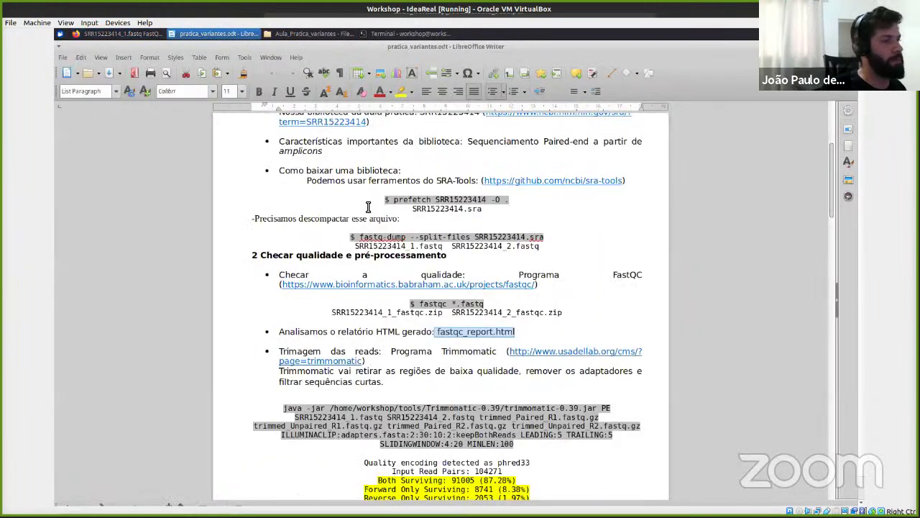
{"action": "scroll", "coordinate": [470, 357], "scroll_direction": "down", "scroll_amount": 1}
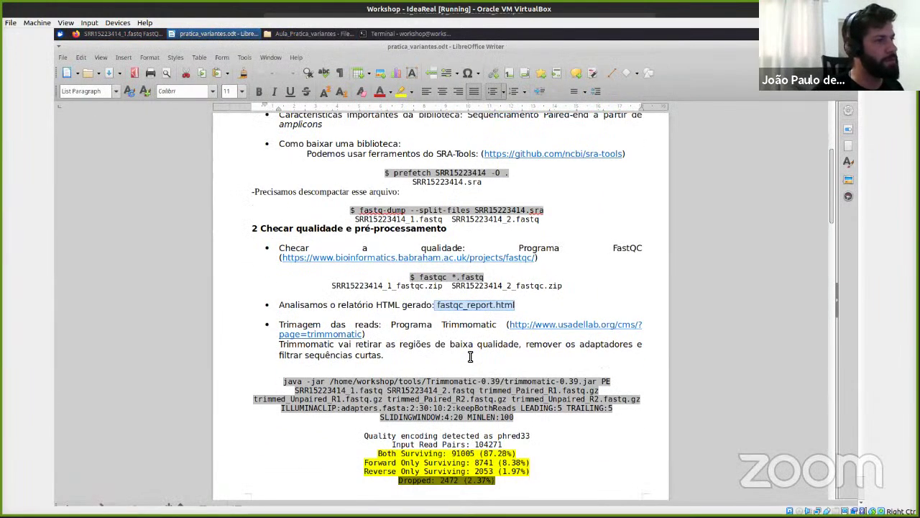
{"action": "scroll", "coordinate": [483, 338], "scroll_direction": "down", "scroll_amount": 3}
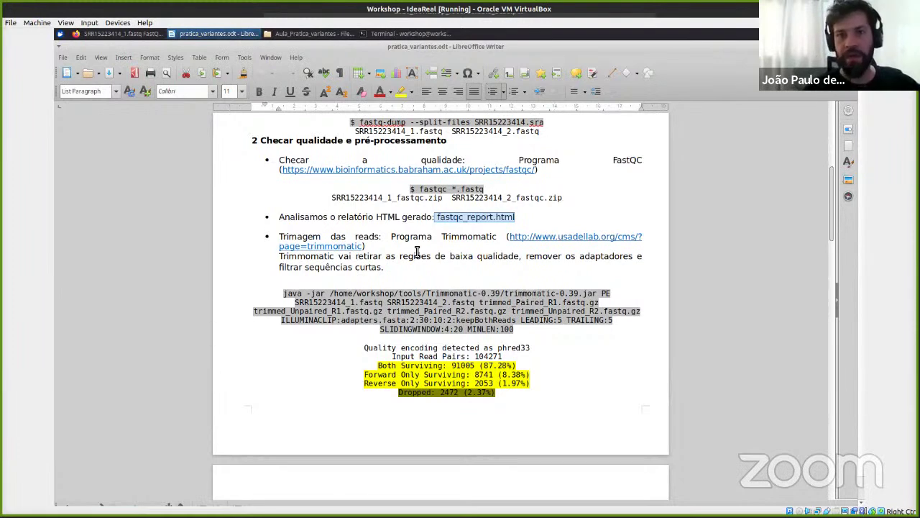
{"action": "left_click", "coordinate": [532, 328]}
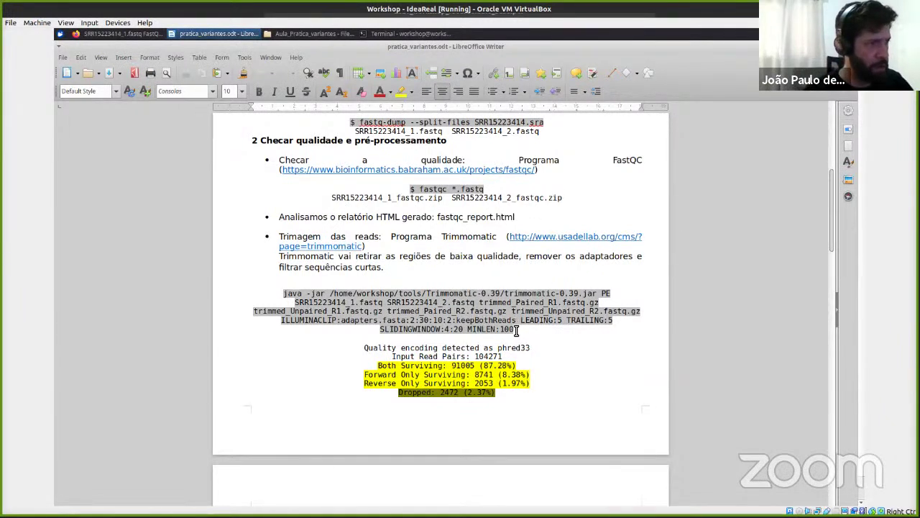
{"action": "left_click_drag", "start_coordinate": [516, 329], "coordinate": [293, 295]}
{"action": "left_click", "coordinate": [544, 357]}
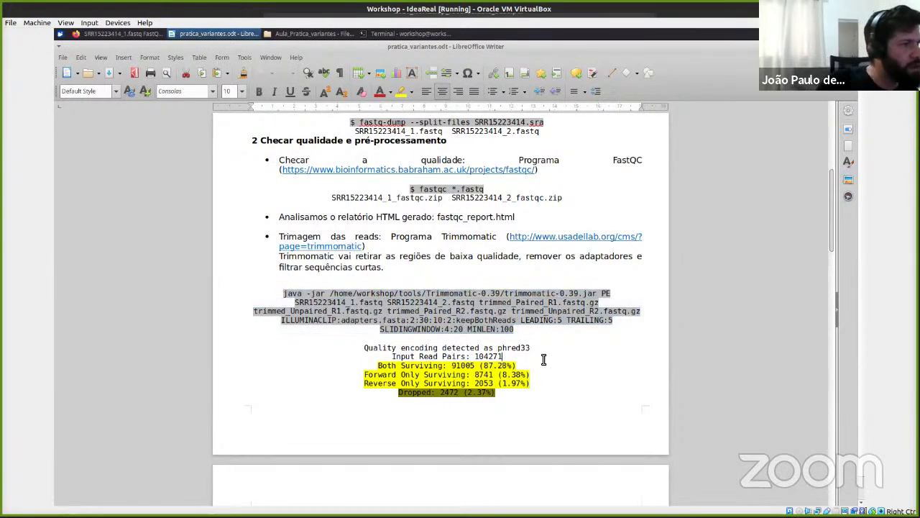
Enlarge the document view and highlight ILLUMINACLIP:adapters.fasta in the Trimmomatic command.
{"action": "scroll", "coordinate": [540, 359], "scroll_direction": "up", "scroll_amount": 1}
{"action": "scroll", "coordinate": [539, 360], "scroll_direction": "up", "scroll_amount": 1}
{"action": "scroll", "coordinate": [531, 358], "scroll_direction": "up", "scroll_amount": 1}
{"action": "scroll", "coordinate": [302, 317], "scroll_direction": "up", "scroll_amount": 1}
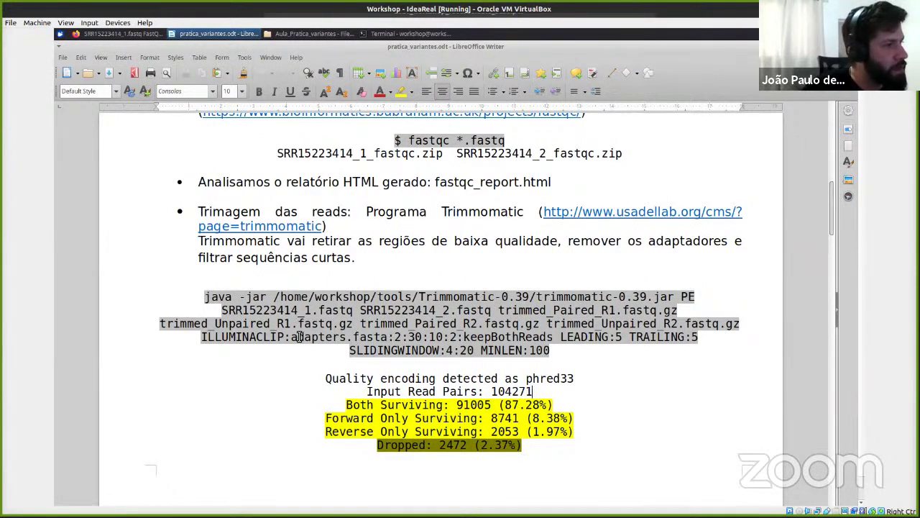
{"action": "left_click_drag", "start_coordinate": [290, 336], "coordinate": [380, 338]}
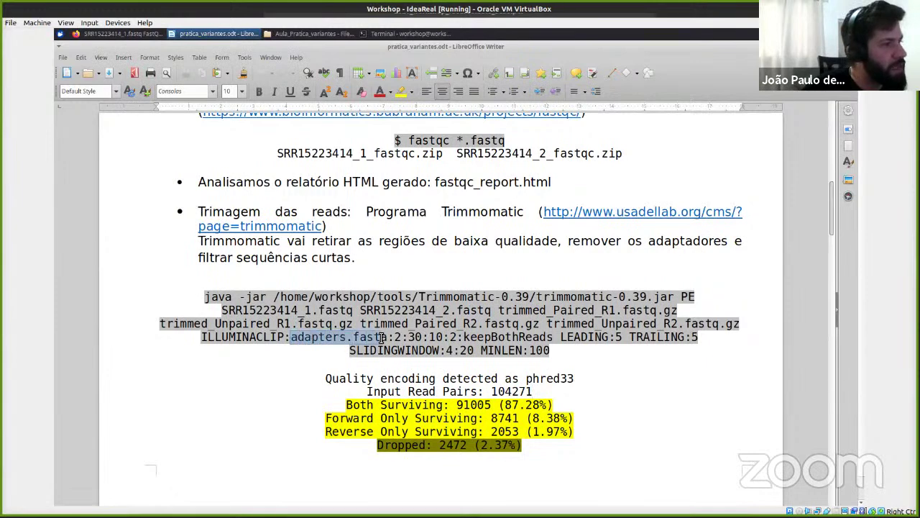
{"action": "left_click", "coordinate": [249, 339]}
{"action": "left_click_drag", "start_coordinate": [202, 338], "coordinate": [388, 339]}
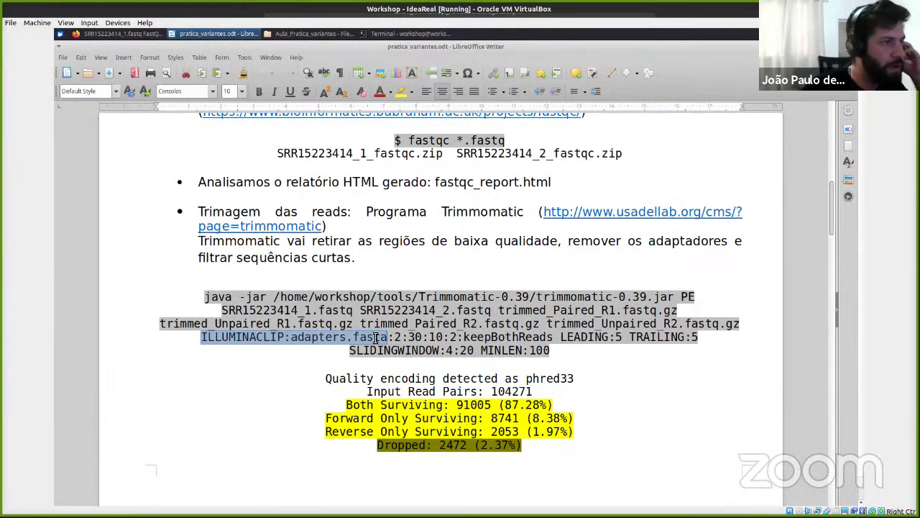
Switch to the terminal, list the files in Aula_Pratica_variantes, and locate adapters.fasta.
{"action": "left_click", "coordinate": [404, 33]}
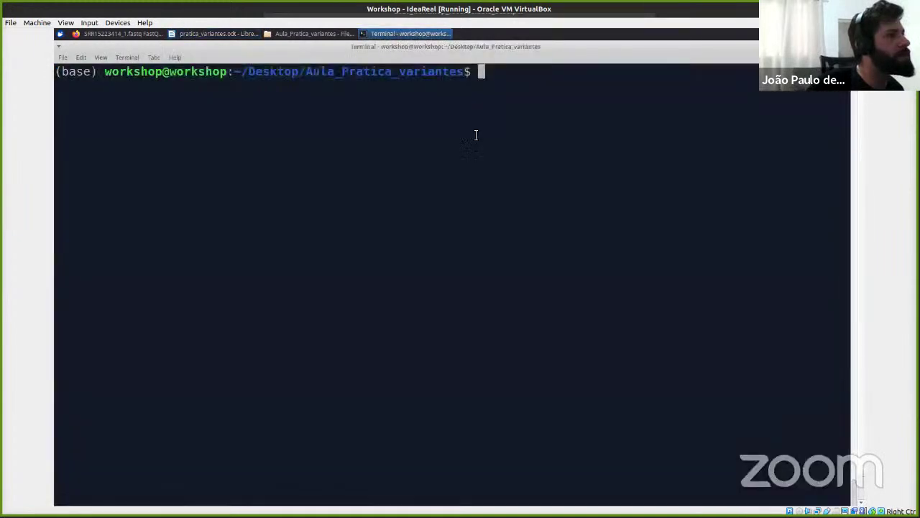
{"action": "type", "text": "ls"}
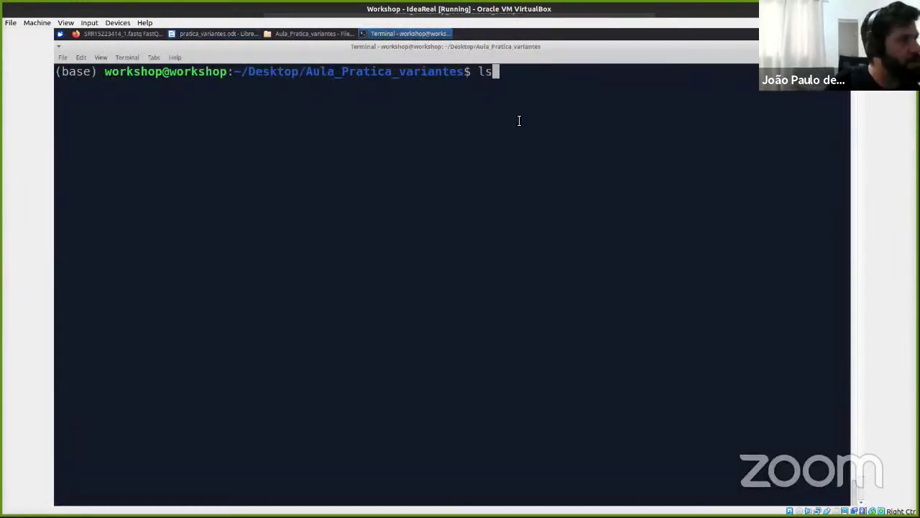
{"action": "key", "text": "Return"}
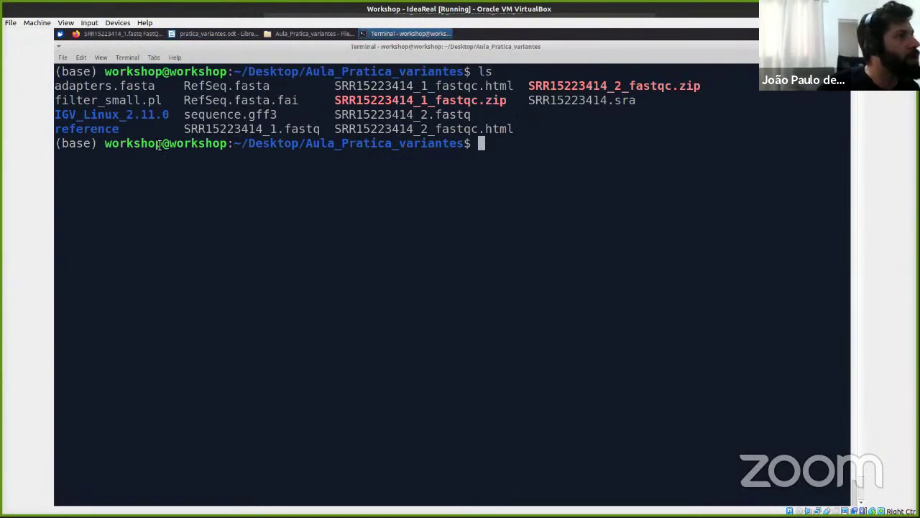
{"action": "left_click_drag", "start_coordinate": [169, 87], "coordinate": [62, 86]}
Display adapters.fasta with the more command and page through its adapter and primer sequences to the end.
{"action": "left_click", "coordinate": [461, 155]}
{"action": "type", "text": "more ad"}
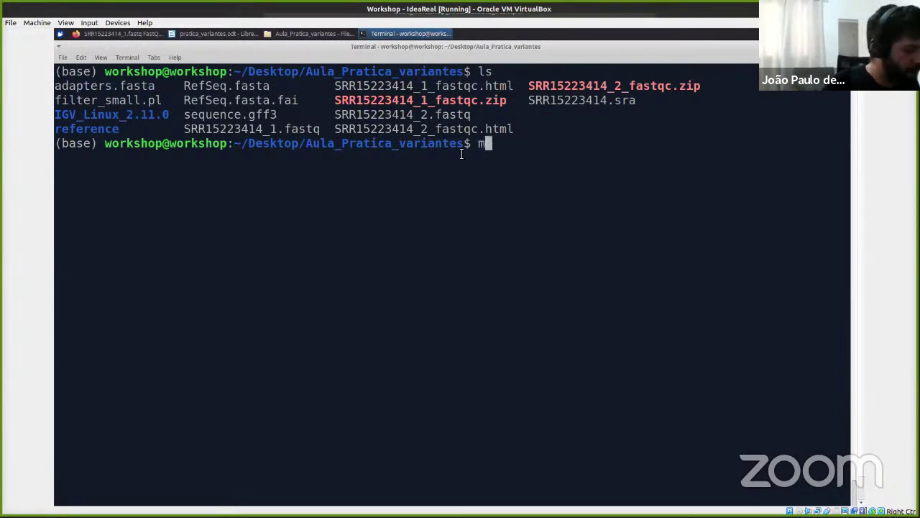
{"action": "key", "text": "Tab"}
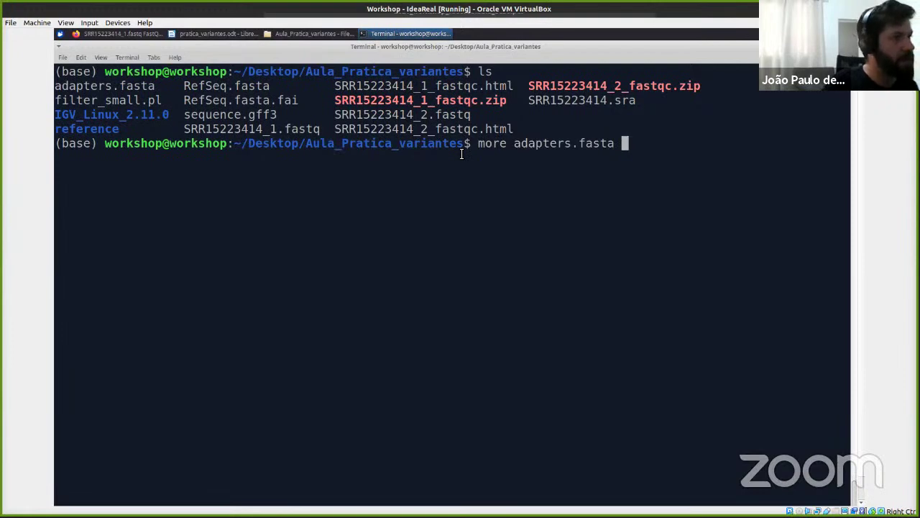
{"action": "key", "text": "Return"}
{"action": "key", "text": "Return"}
{"action": "key", "text": "Return"}
{"action": "key", "text": "Return"}
{"action": "key", "text": "Return"}
{"action": "key", "text": "Return"}
{"action": "key", "text": "Return"}
{"action": "key", "text": "Return"}
{"action": "key", "text": "Return"}
{"action": "key", "text": "Return"}
{"action": "key", "text": "Return"}
{"action": "key", "text": "Return"}
{"action": "key", "text": "Return"}
{"action": "key", "text": "Return"}
{"action": "key", "text": "Return"}
{"action": "key", "text": "Return"}
{"action": "key", "text": "Return"}
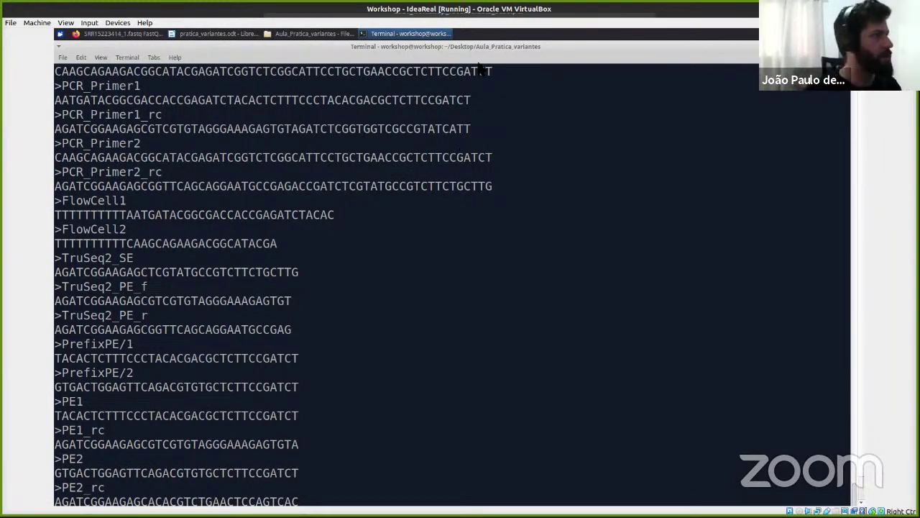
Return to pratica_variantes.odt and highlight the SLIDINGWINDOW:4:20 and LEADING:5 TRAILING:5 parameters in the Trimmomatic command.
{"action": "left_click", "coordinate": [204, 35]}
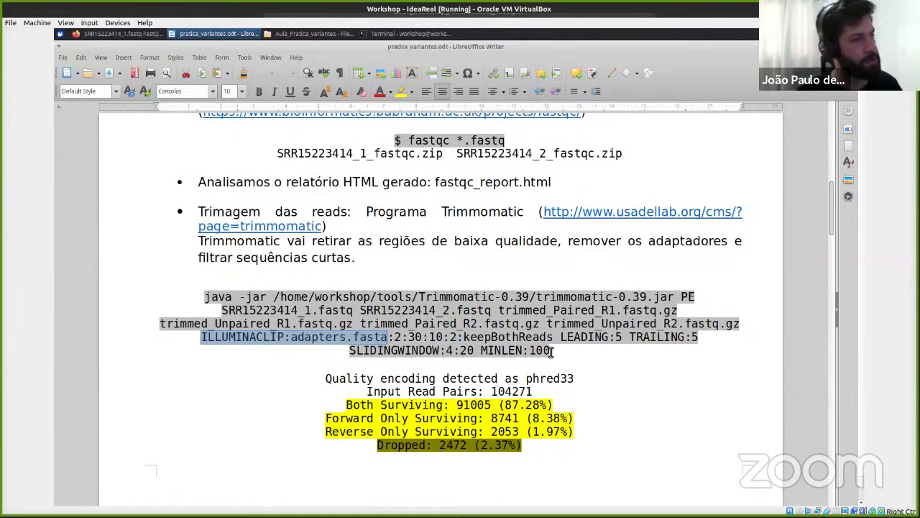
{"action": "left_click", "coordinate": [393, 357]}
{"action": "left_click_drag", "start_coordinate": [355, 352], "coordinate": [476, 351]}
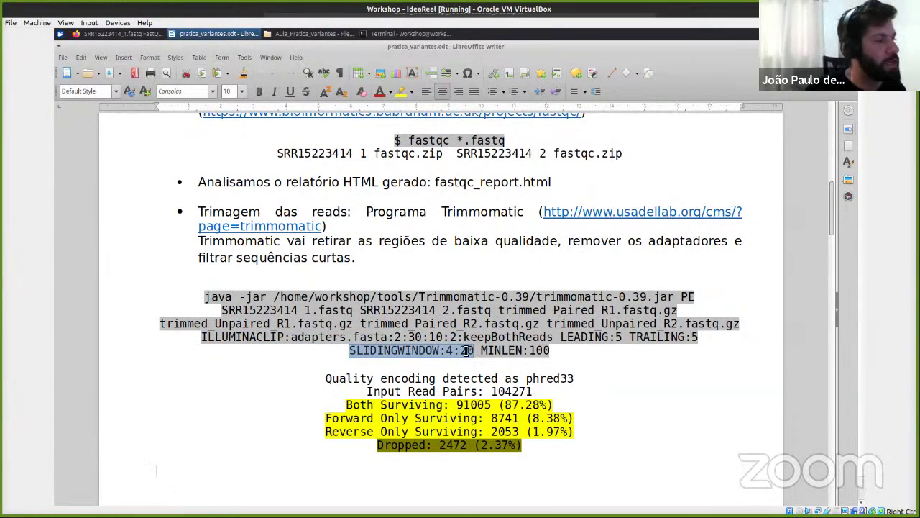
{"action": "left_click", "coordinate": [562, 337]}
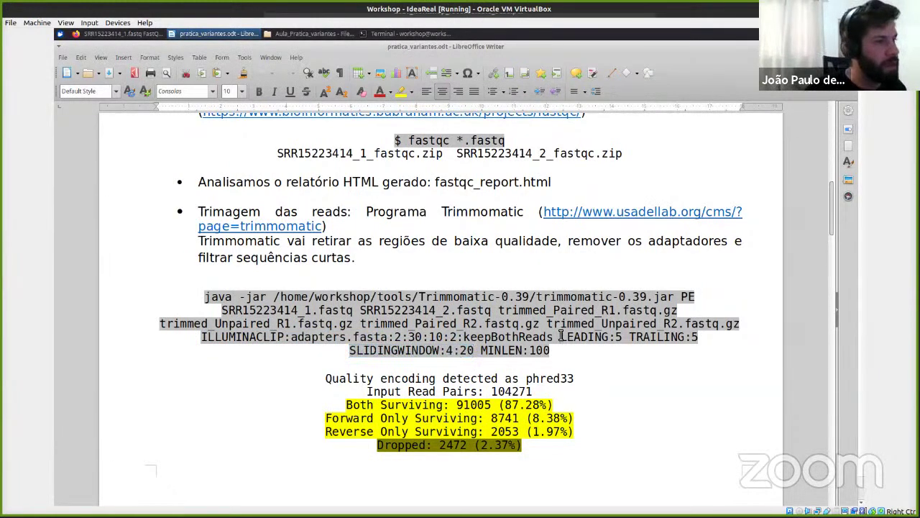
{"action": "left_click_drag", "start_coordinate": [569, 337], "coordinate": [706, 336]}
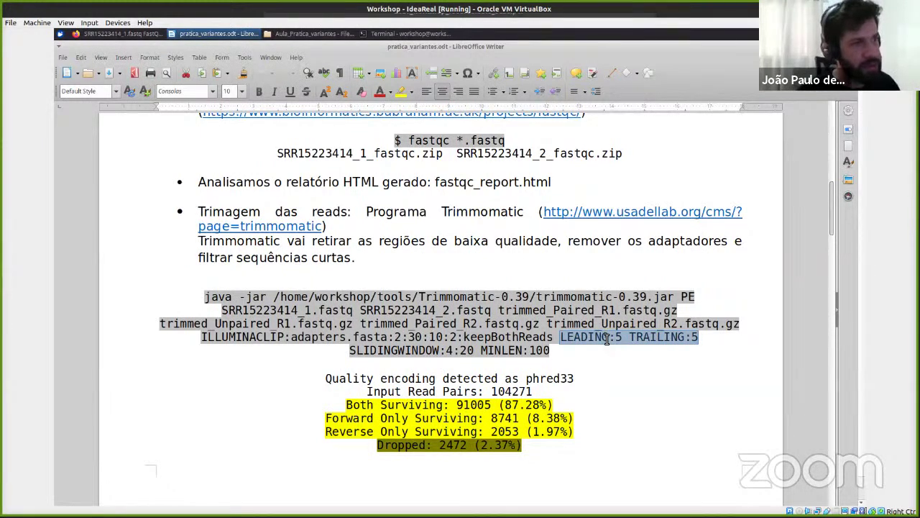
{"action": "left_click_drag", "start_coordinate": [608, 339], "coordinate": [701, 337]}
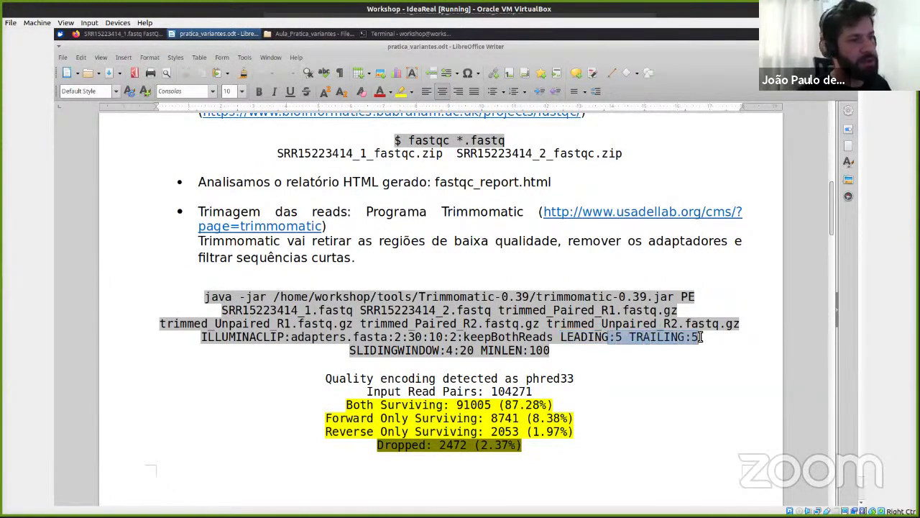
{"action": "left_click", "coordinate": [702, 338]}
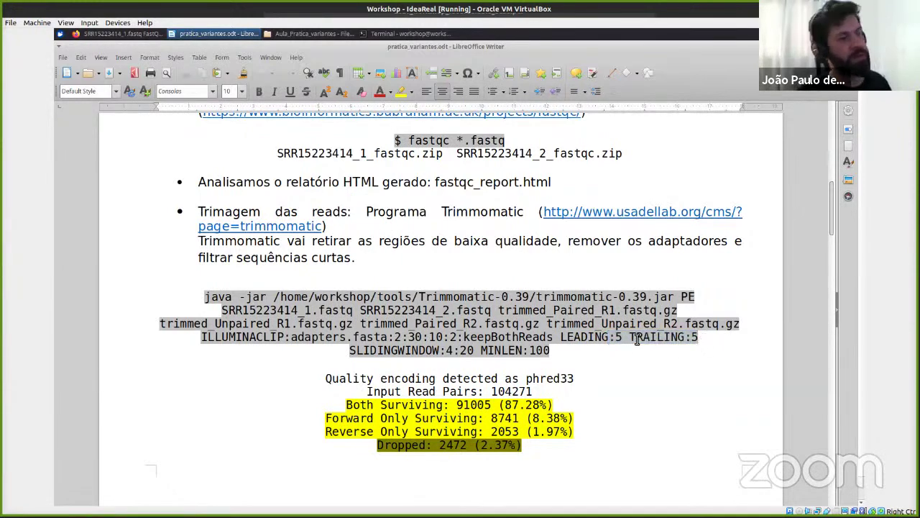
{"action": "left_click_drag", "start_coordinate": [561, 339], "coordinate": [699, 339]}
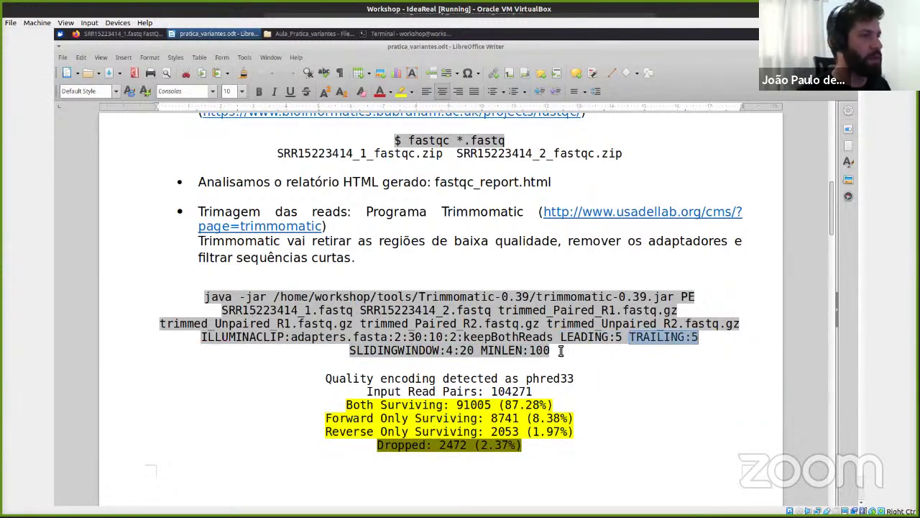
{"action": "left_click_drag", "start_coordinate": [476, 350], "coordinate": [351, 351]}
{"action": "left_click_drag", "start_coordinate": [557, 336], "coordinate": [710, 339]}
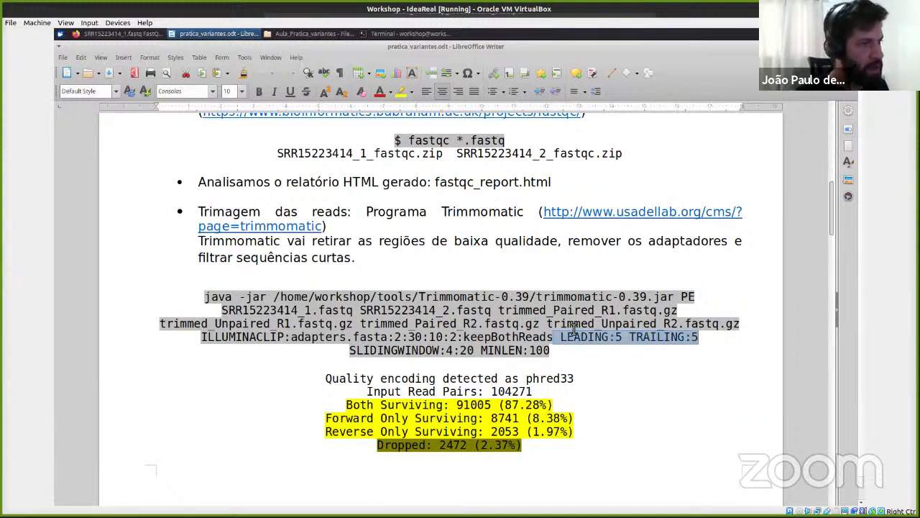
Copy the full Trimmomatic command from the document.
{"action": "left_click_drag", "start_coordinate": [554, 351], "coordinate": [201, 297]}
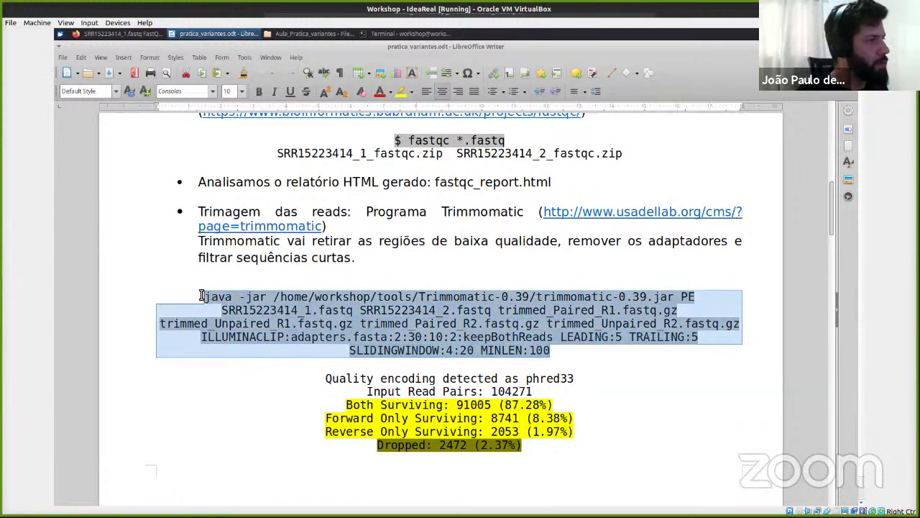
{"action": "right_click", "coordinate": [305, 309]}
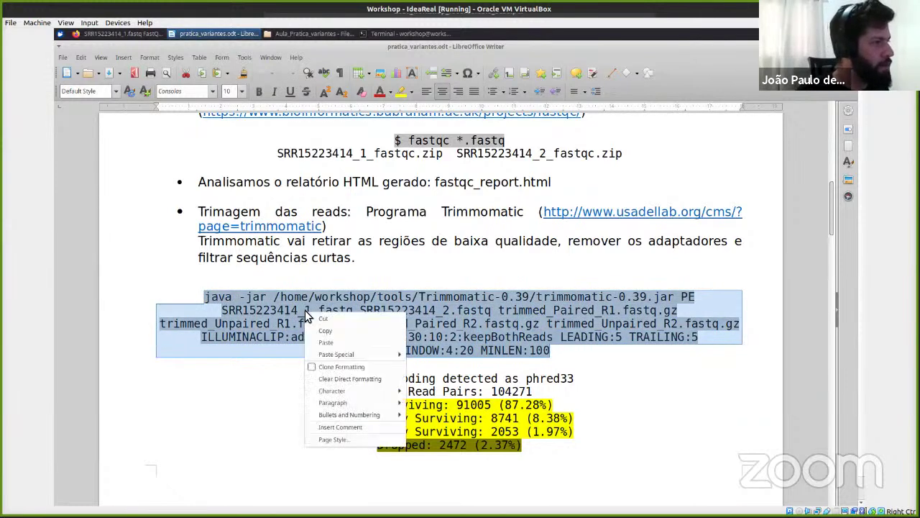
{"action": "left_click", "coordinate": [333, 336]}
{"action": "left_click", "coordinate": [511, 315]}
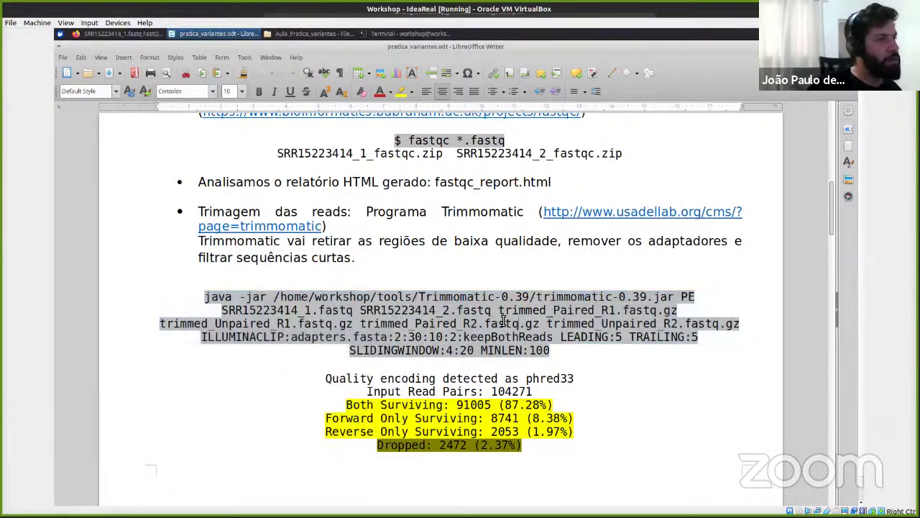
Examine the command's input and trimmed output file names, highlighting parts of the Paired_R1 and Unpaired_R1 names.
{"action": "left_click_drag", "start_coordinate": [361, 310], "coordinate": [585, 314]}
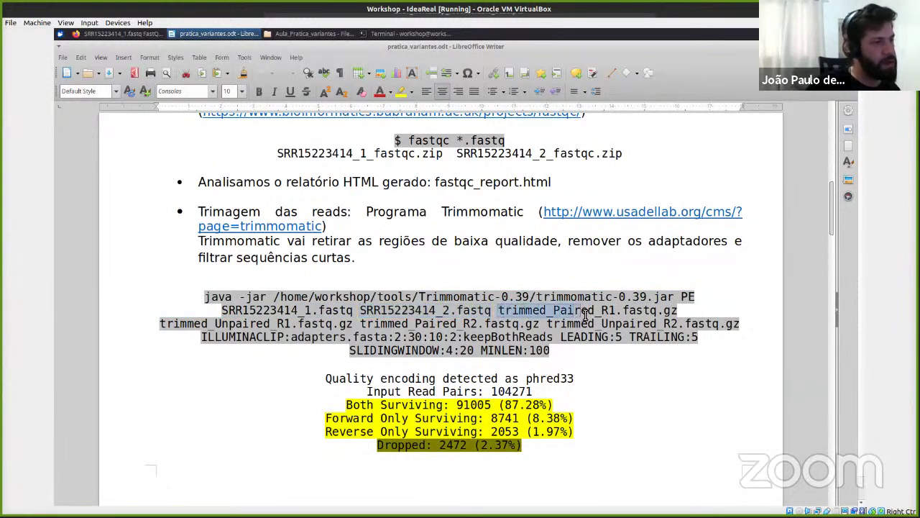
{"action": "left_click", "coordinate": [598, 341]}
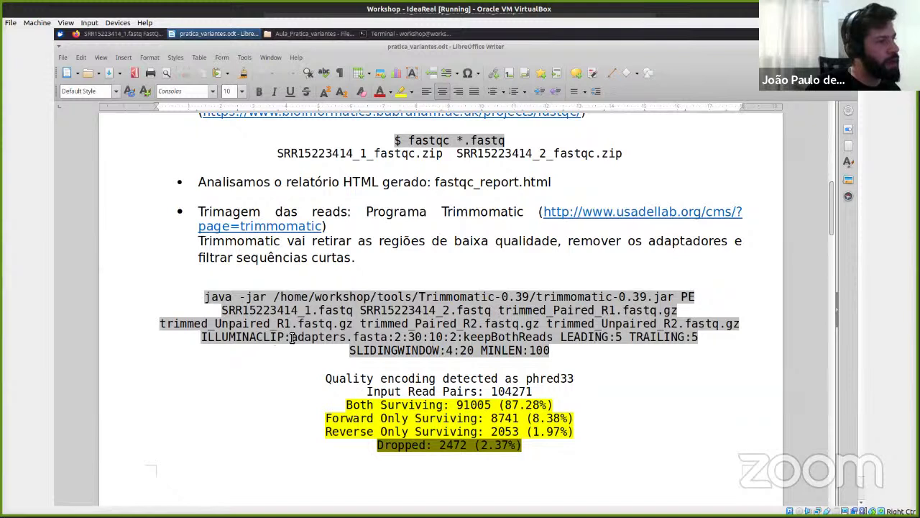
{"action": "left_click_drag", "start_coordinate": [222, 324], "coordinate": [352, 323]}
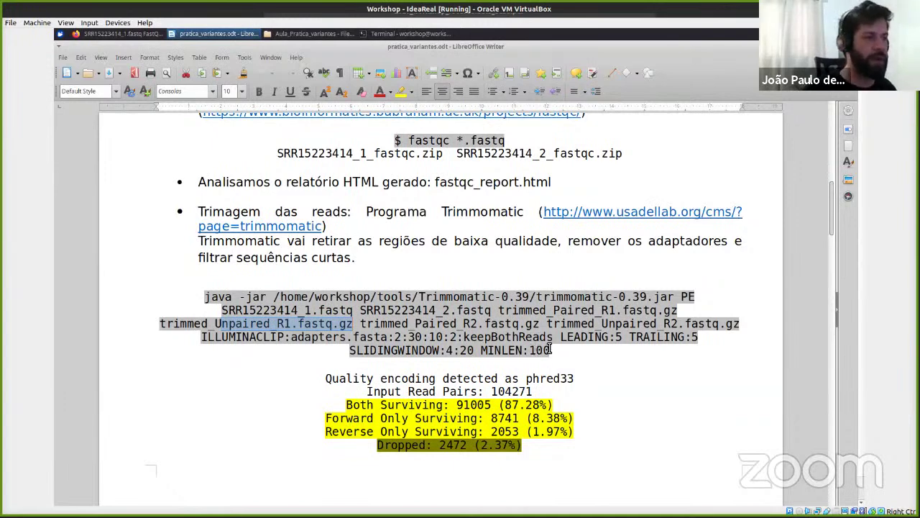
Copy the entire Trimmomatic command, from java -jar to MINLEN:100, and paste it at the terminal prompt.
{"action": "left_click_drag", "start_coordinate": [554, 354], "coordinate": [205, 295]}
{"action": "right_click", "coordinate": [260, 311]}
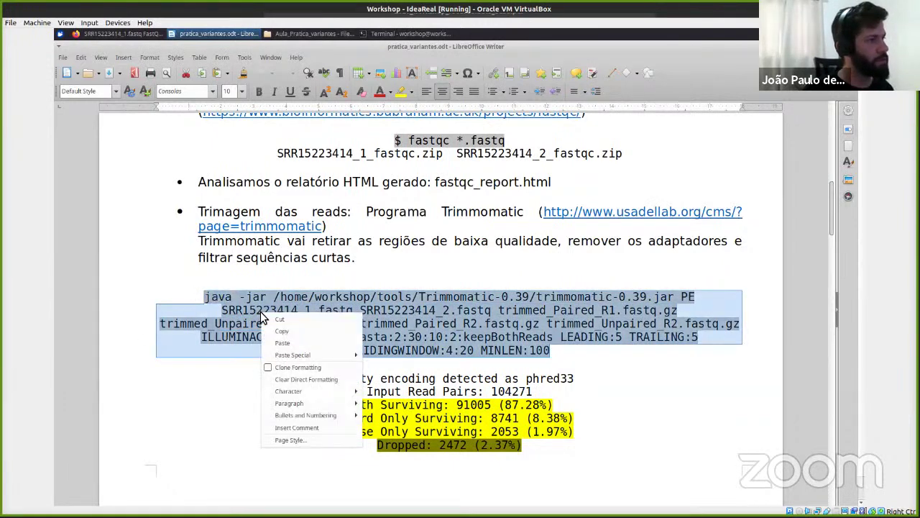
{"action": "left_click", "coordinate": [309, 331]}
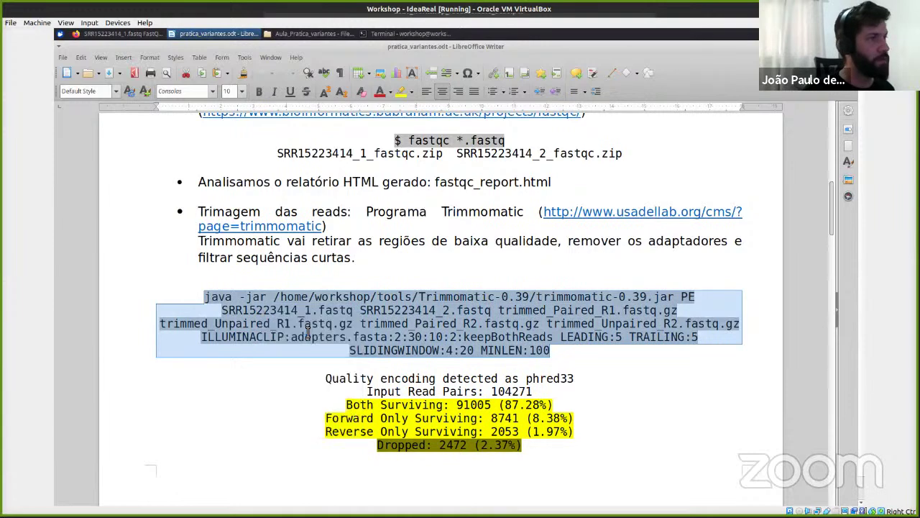
{"action": "left_click", "coordinate": [400, 34]}
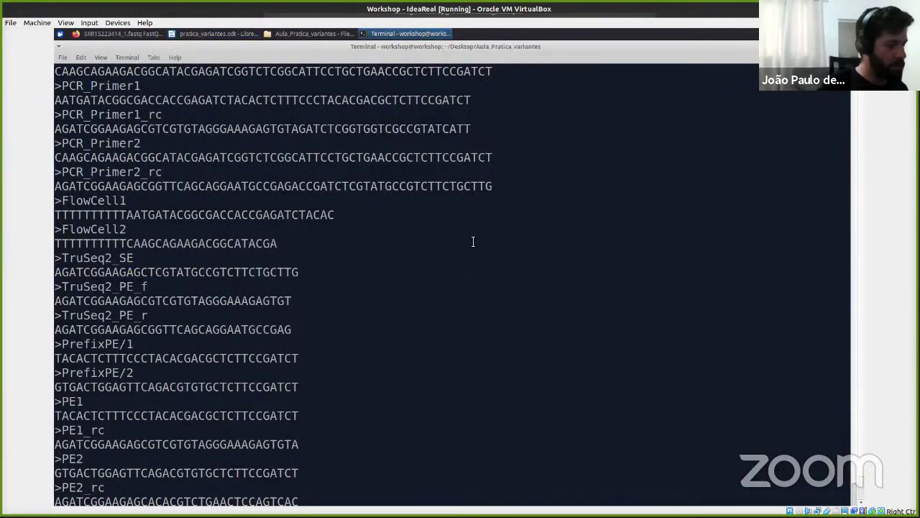
{"action": "scroll", "coordinate": [473, 241], "scroll_direction": "down", "scroll_amount": 5}
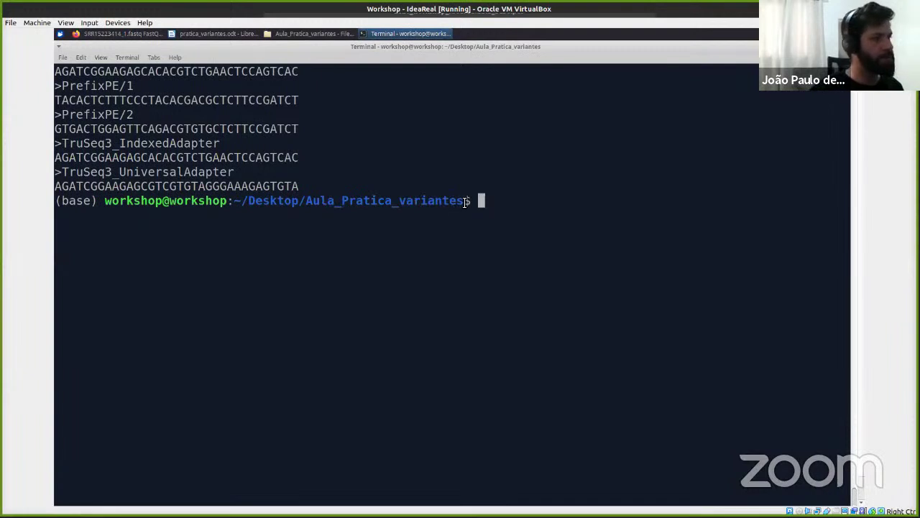
{"action": "right_click", "coordinate": [508, 207]}
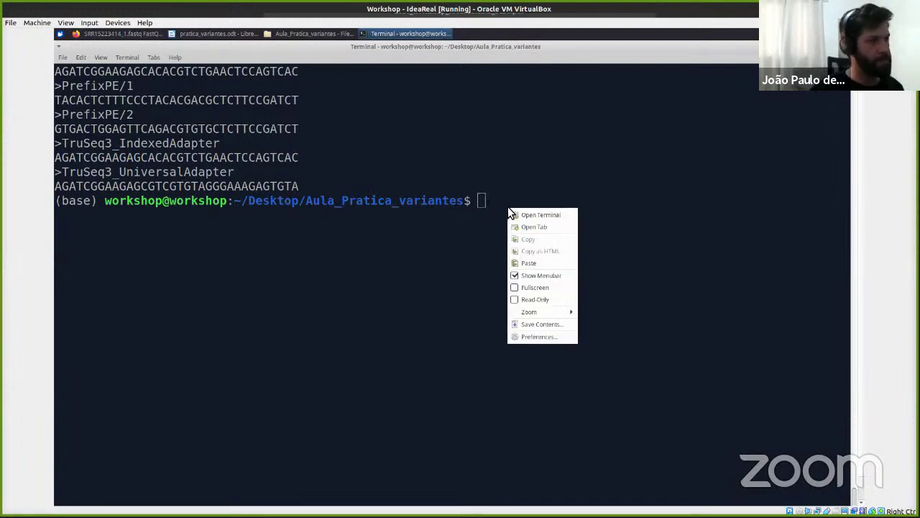
{"action": "left_click", "coordinate": [551, 264]}
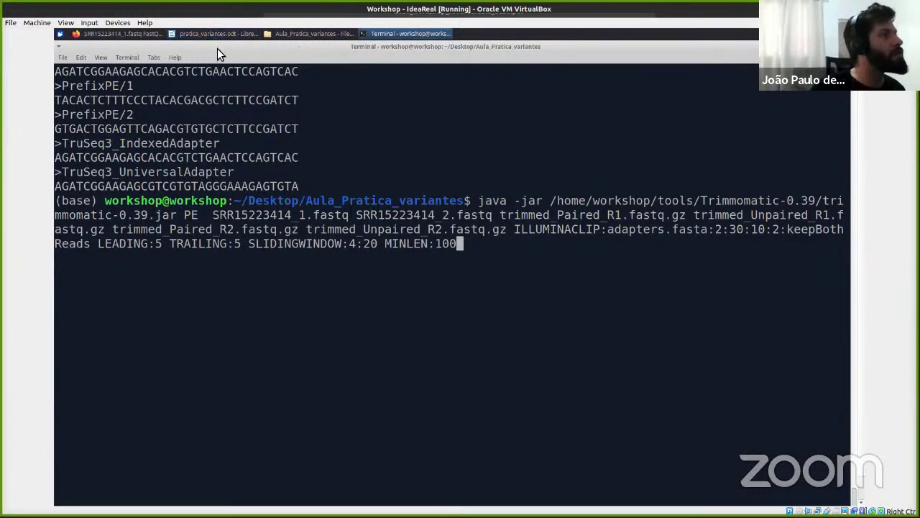
Check the Basic Statistics table of the SRR15223414_1 FastQC report in Firefox, and glance back at pratica_variantes.odt.
{"action": "left_click", "coordinate": [100, 34]}
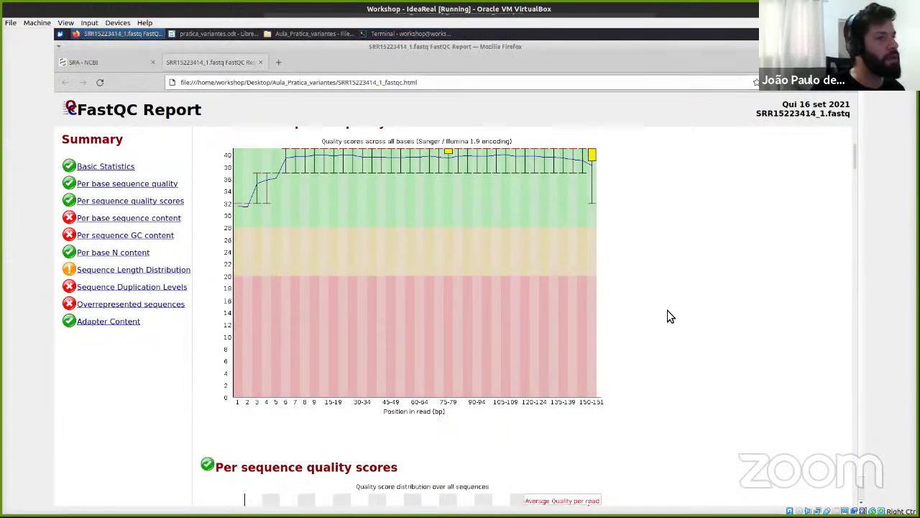
{"action": "left_click_drag", "start_coordinate": [855, 167], "coordinate": [855, 129]}
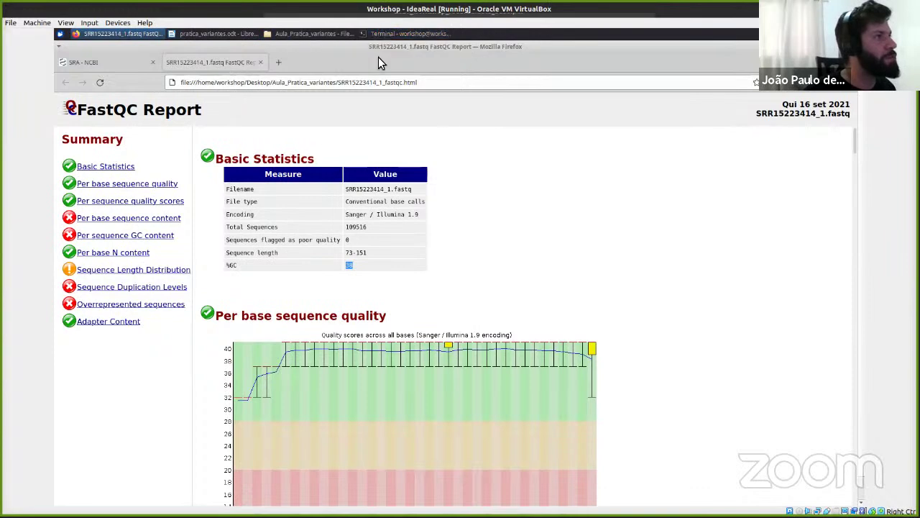
{"action": "left_click", "coordinate": [232, 34]}
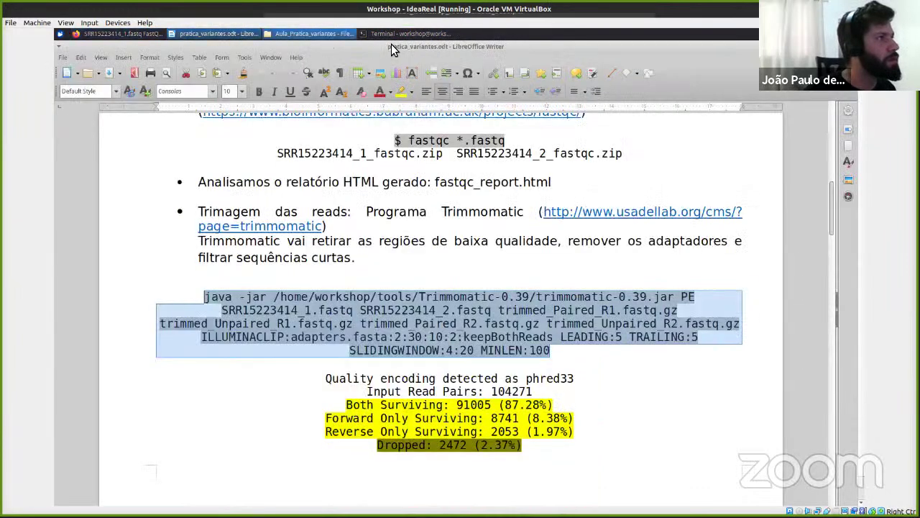
Run the pasted Trimmomatic command in the terminal and review its output, highlighting the read-pair survival summary.
{"action": "left_click", "coordinate": [404, 34]}
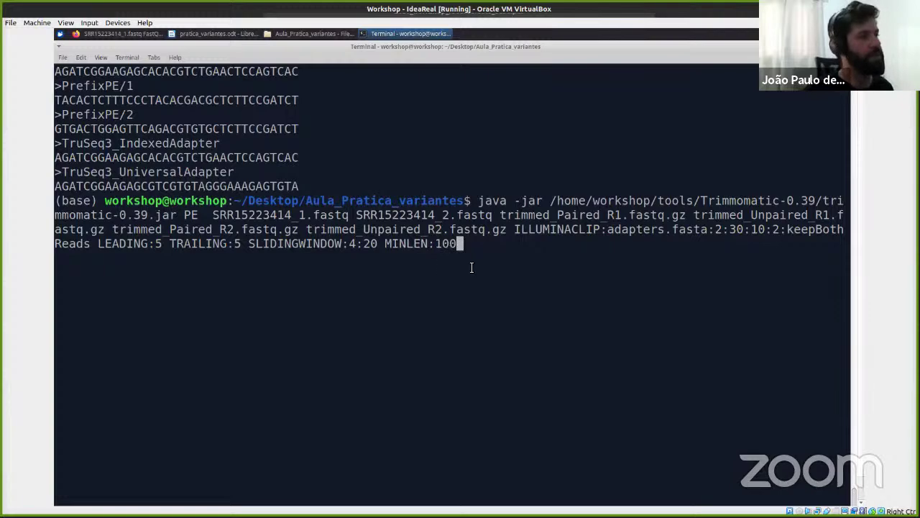
{"action": "key", "text": "Return"}
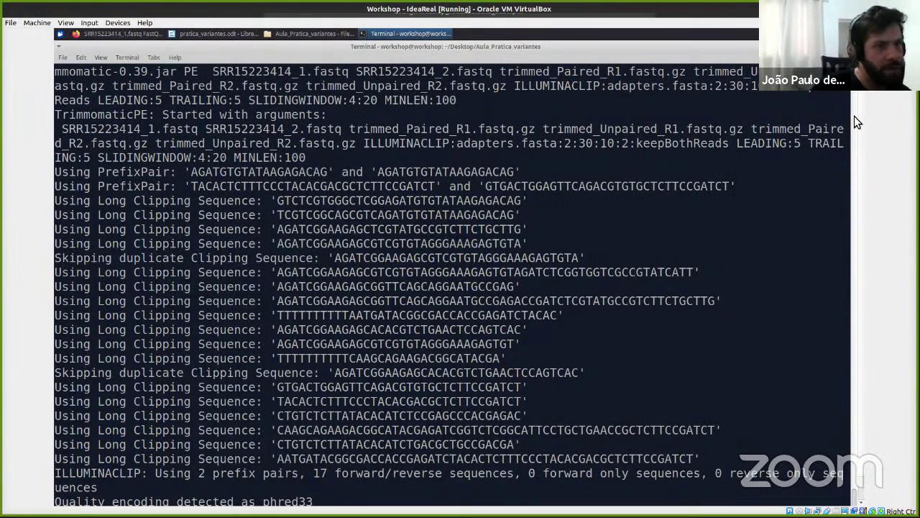
{"action": "left_click_drag", "start_coordinate": [854, 126], "coordinate": [866, 169]}
{"action": "scroll", "coordinate": [850, 313], "scroll_direction": "down", "scroll_amount": 10}
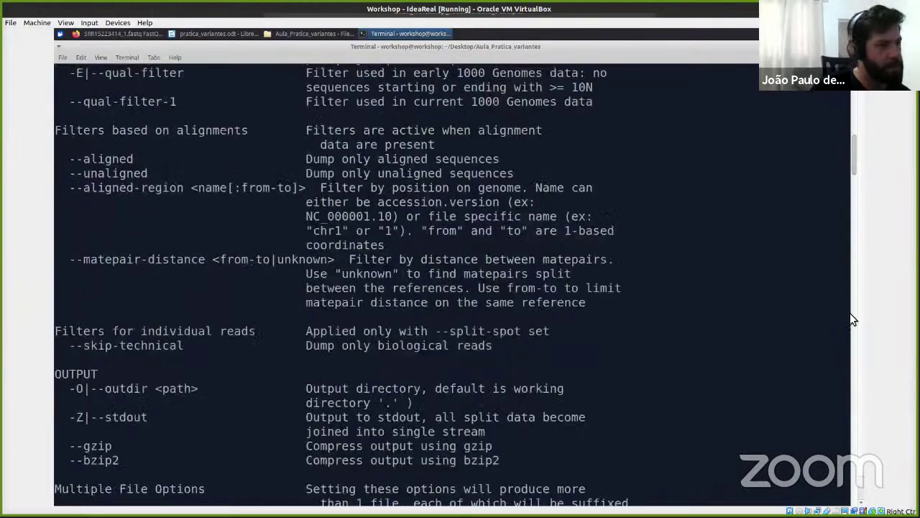
{"action": "scroll", "coordinate": [859, 336], "scroll_direction": "down", "scroll_amount": 20}
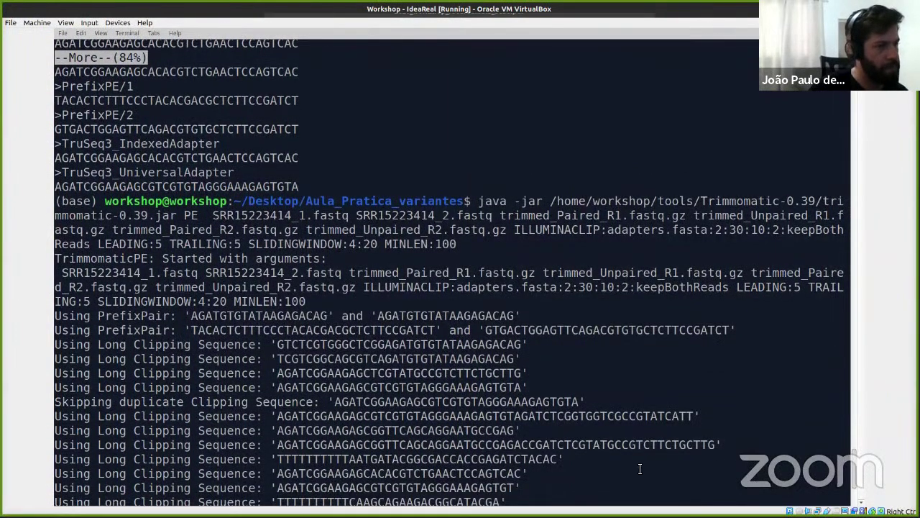
{"action": "scroll", "coordinate": [637, 466], "scroll_direction": "down", "scroll_amount": 4}
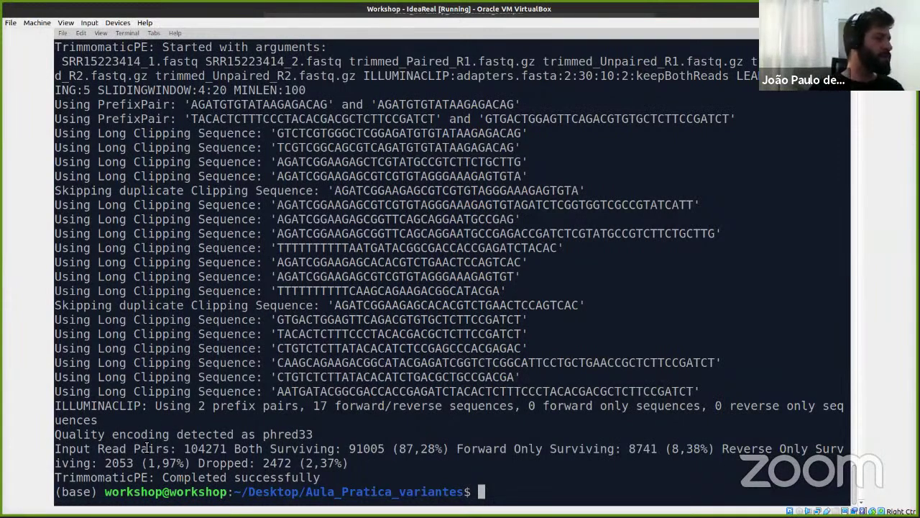
{"action": "left_click_drag", "start_coordinate": [148, 447], "coordinate": [329, 461]}
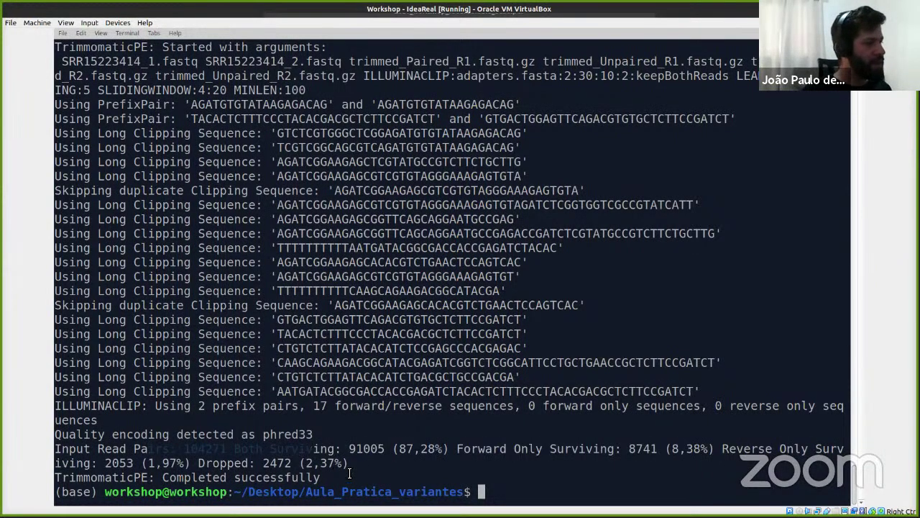
Compare the terminal's read-pair survival summary with the one in pratica_variantes.odt, highlighting the document's Both Surviving line.
{"action": "triple_click", "coordinate": [309, 449]}
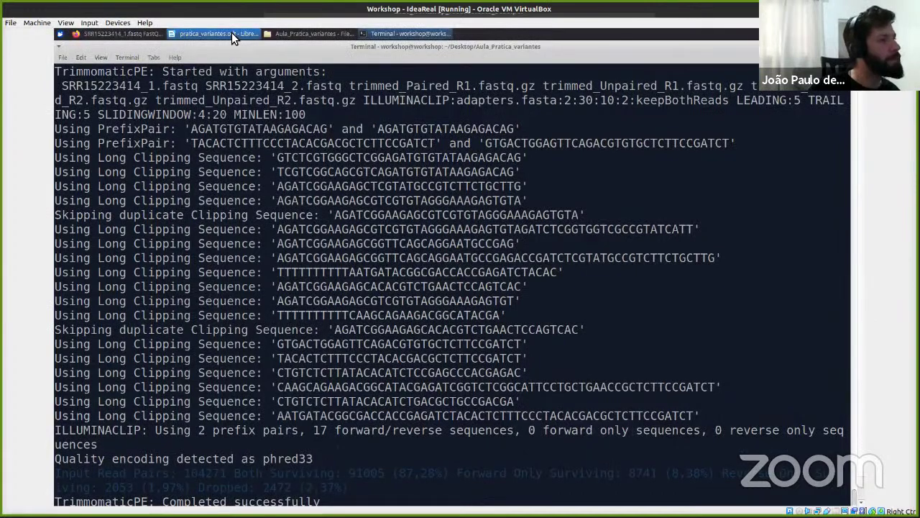
{"action": "left_click", "coordinate": [232, 33]}
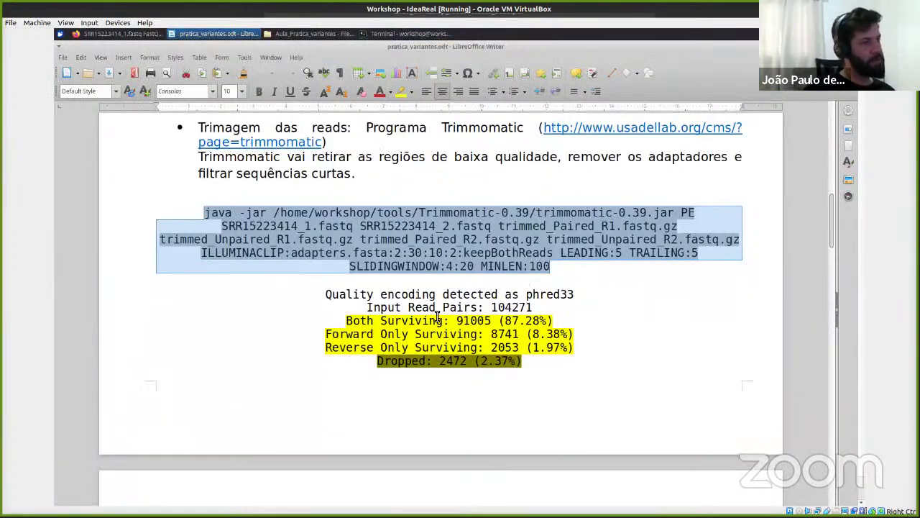
{"action": "left_click_drag", "start_coordinate": [348, 320], "coordinate": [450, 322]}
{"action": "left_click", "coordinate": [671, 381]}
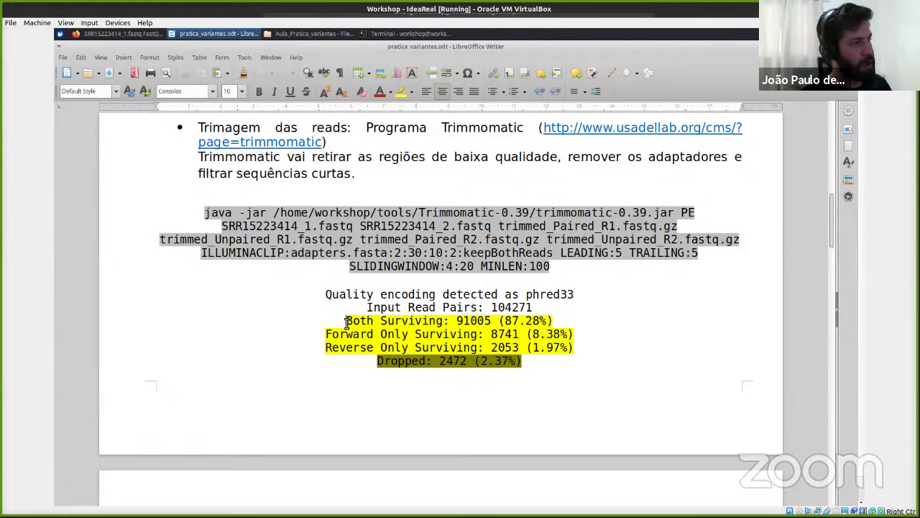
{"action": "left_click_drag", "start_coordinate": [346, 321], "coordinate": [548, 319]}
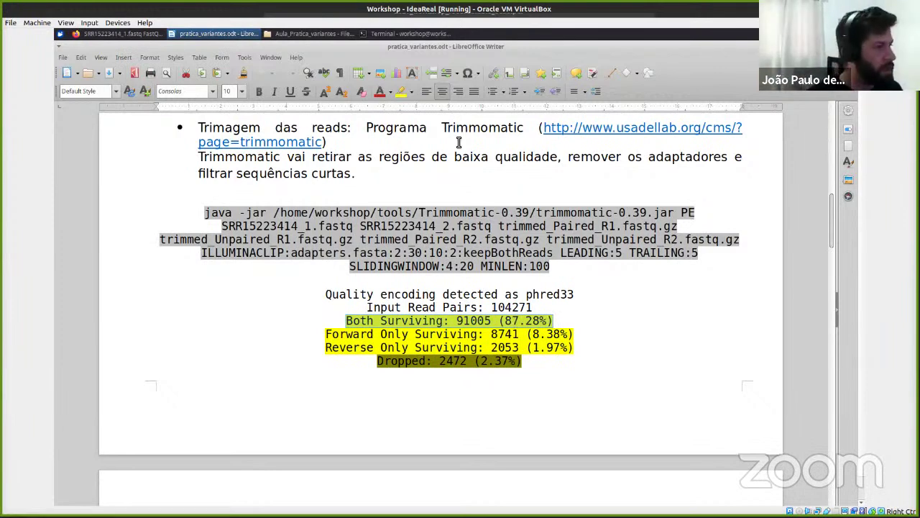
{"action": "left_click", "coordinate": [526, 321]}
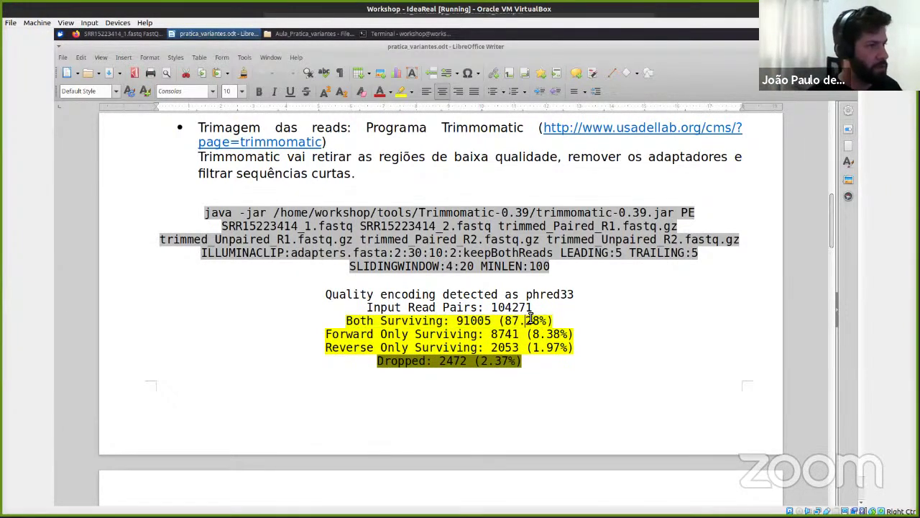
Examine the Forward Only Surviving and Reverse Only Surviving lines of the document's Trimmomatic summary by highlighting them.
{"action": "left_click_drag", "start_coordinate": [555, 321], "coordinate": [471, 320]}
{"action": "left_click_drag", "start_coordinate": [335, 333], "coordinate": [581, 338]}
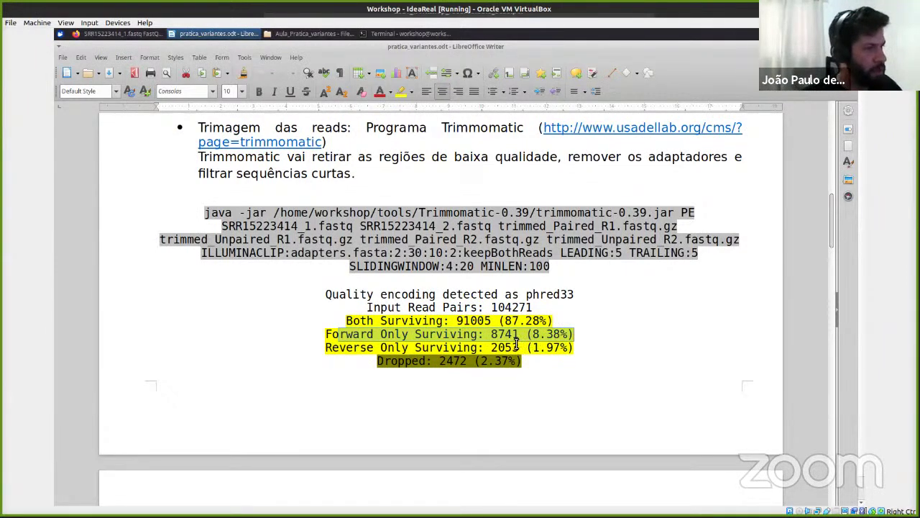
{"action": "left_click_drag", "start_coordinate": [579, 349], "coordinate": [336, 352]}
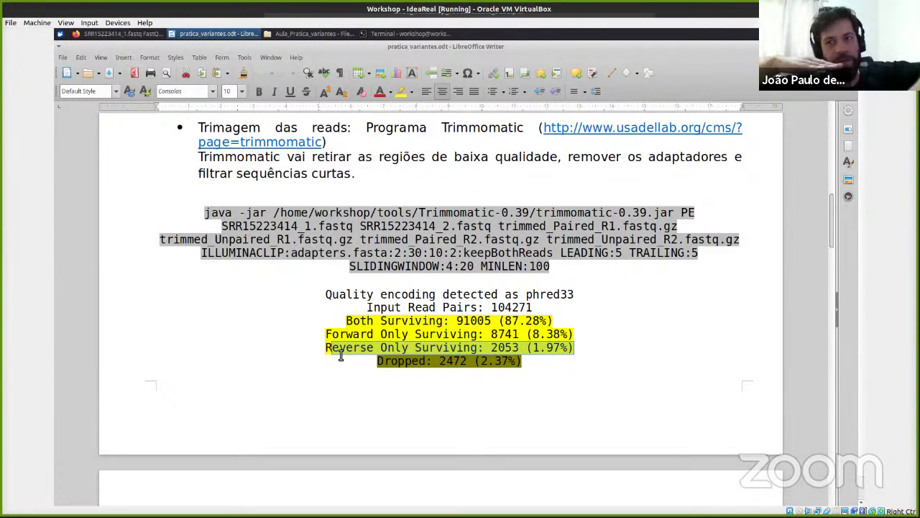
{"action": "left_click", "coordinate": [555, 359]}
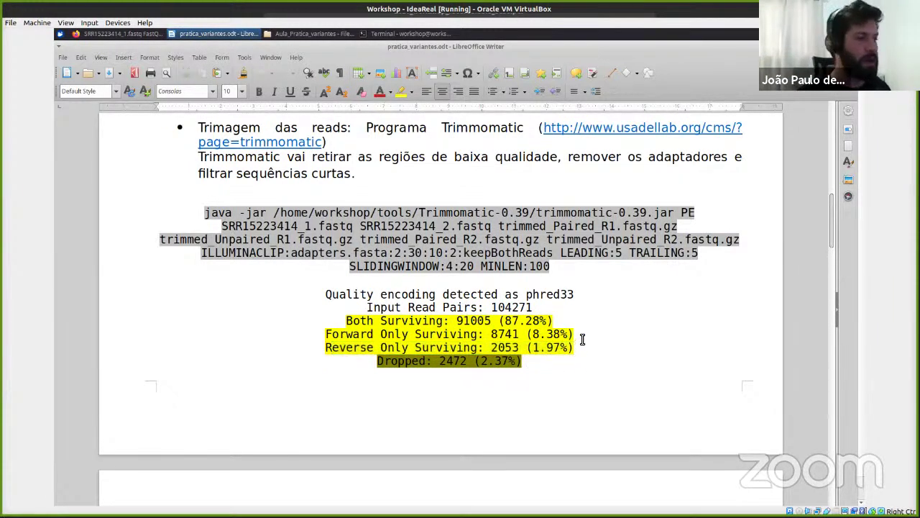
{"action": "double_click", "coordinate": [538, 307]}
{"action": "left_click_drag", "start_coordinate": [550, 323], "coordinate": [318, 338]}
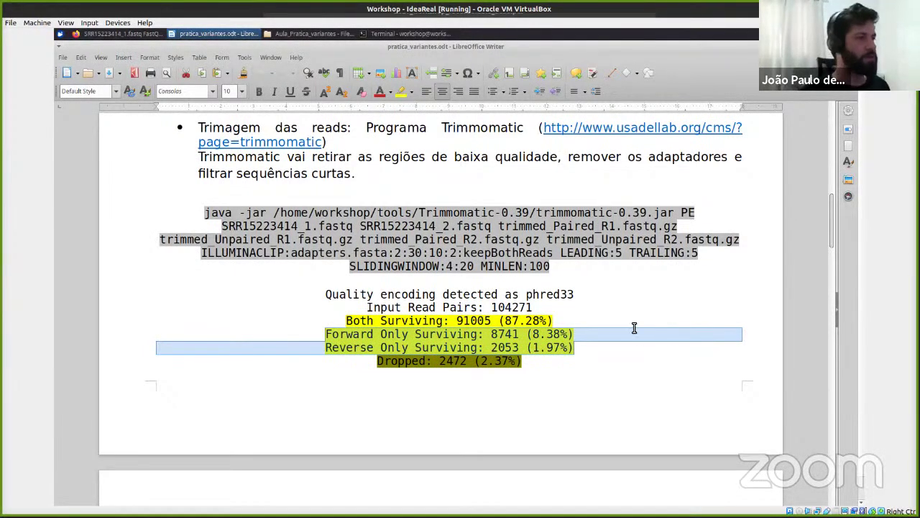
Clear the terminal and list the Aula_Pratica_variantes folder's files by modification time with ls -t.
{"action": "scroll", "coordinate": [631, 325], "scroll_direction": "down", "scroll_amount": 3}
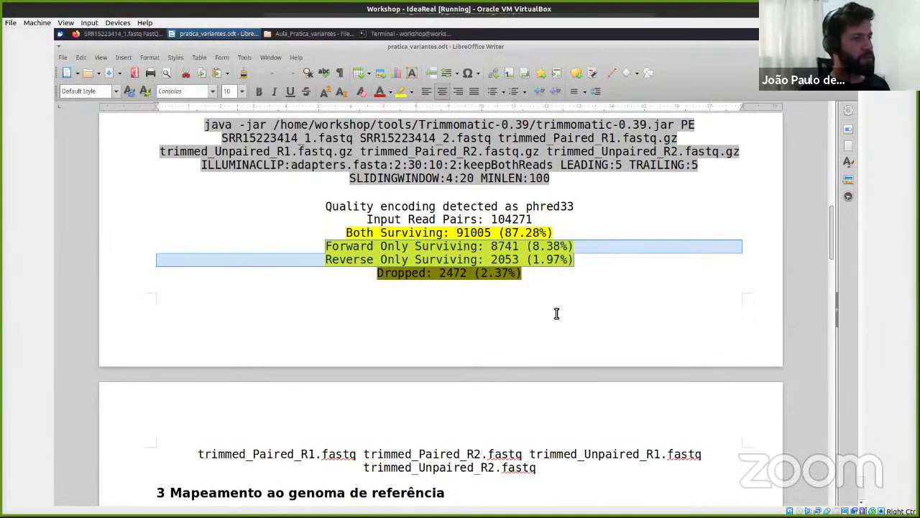
{"action": "scroll", "coordinate": [557, 313], "scroll_direction": "down", "scroll_amount": 1}
{"action": "scroll", "coordinate": [548, 347], "scroll_direction": "down", "scroll_amount": 1}
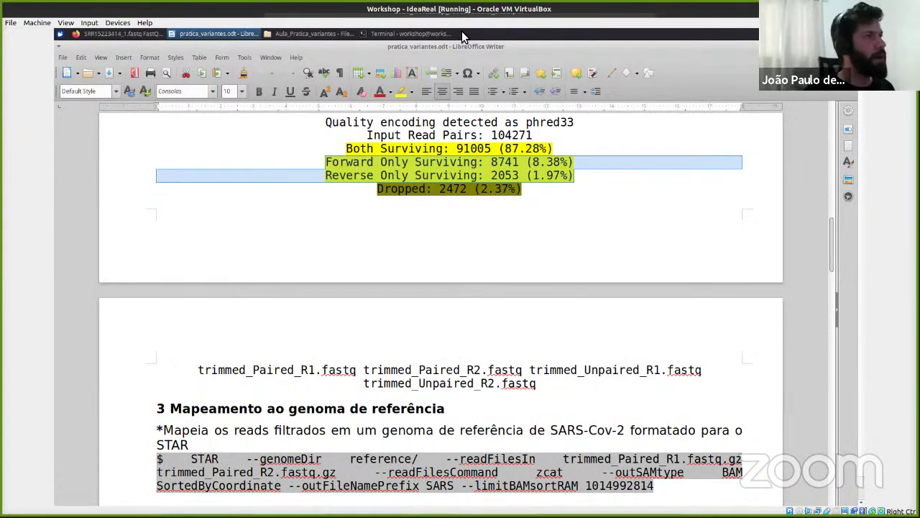
{"action": "left_click", "coordinate": [397, 35]}
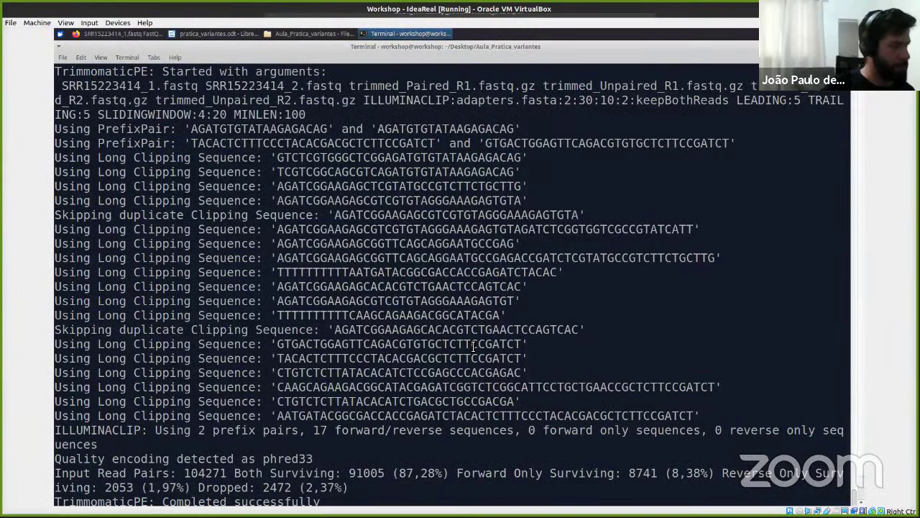
{"action": "key", "text": "ctrl+l"}
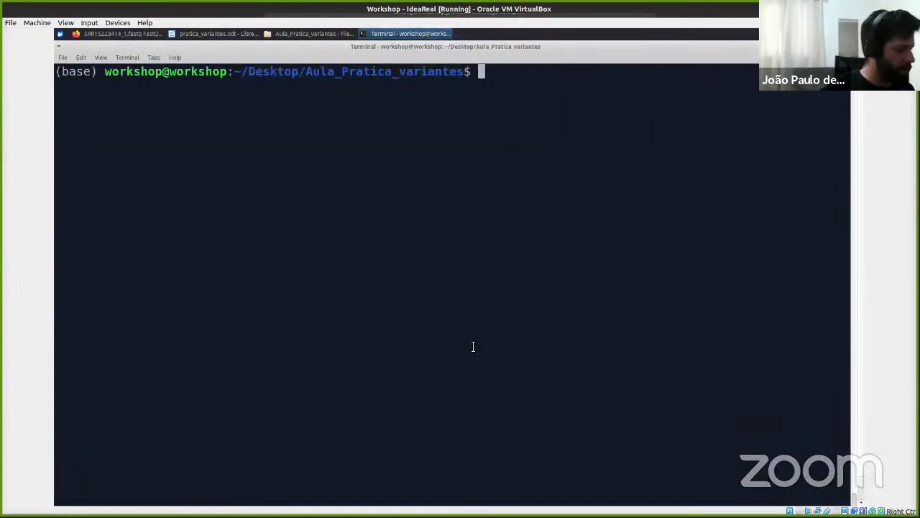
{"action": "type", "text": "ls -t"}
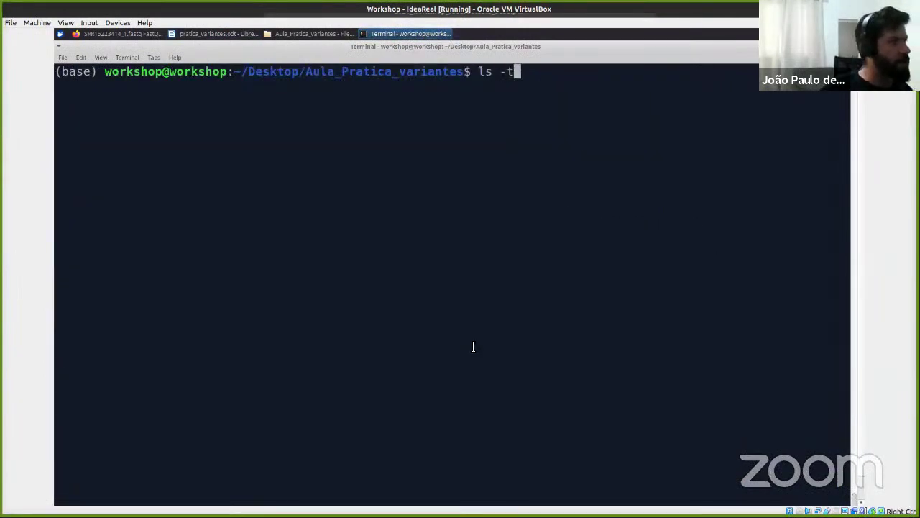
{"action": "key", "text": "Return"}
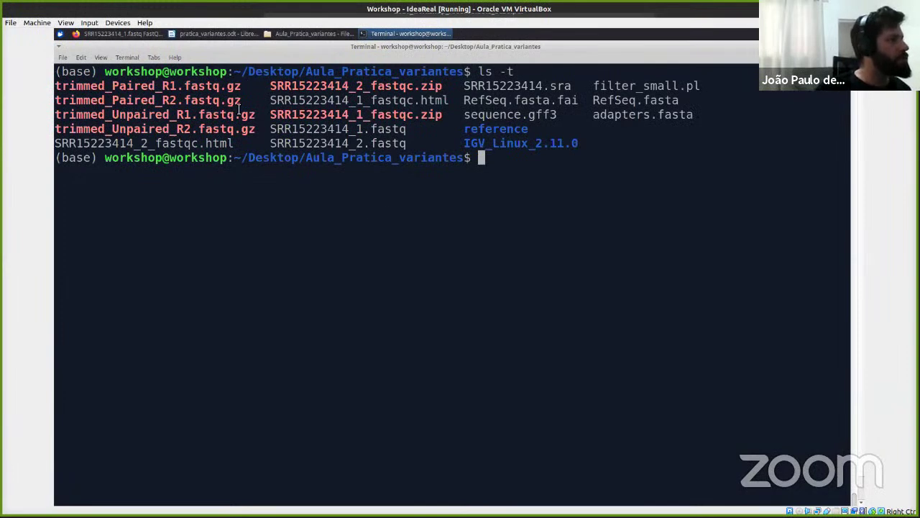
Examine the trimmed Paired and Unpaired fastq.gz file names in the listing by highlighting them.
{"action": "left_click_drag", "start_coordinate": [84, 86], "coordinate": [173, 115]}
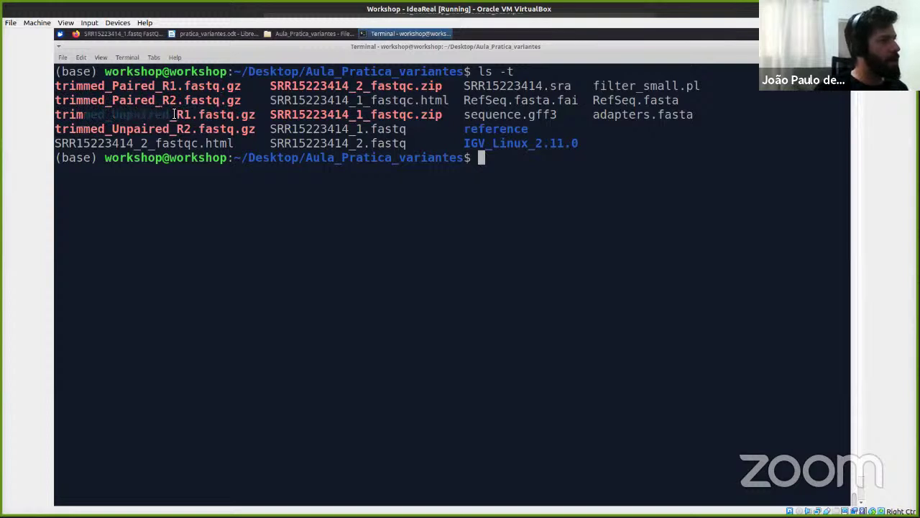
{"action": "left_click_drag", "start_coordinate": [114, 129], "coordinate": [191, 127]}
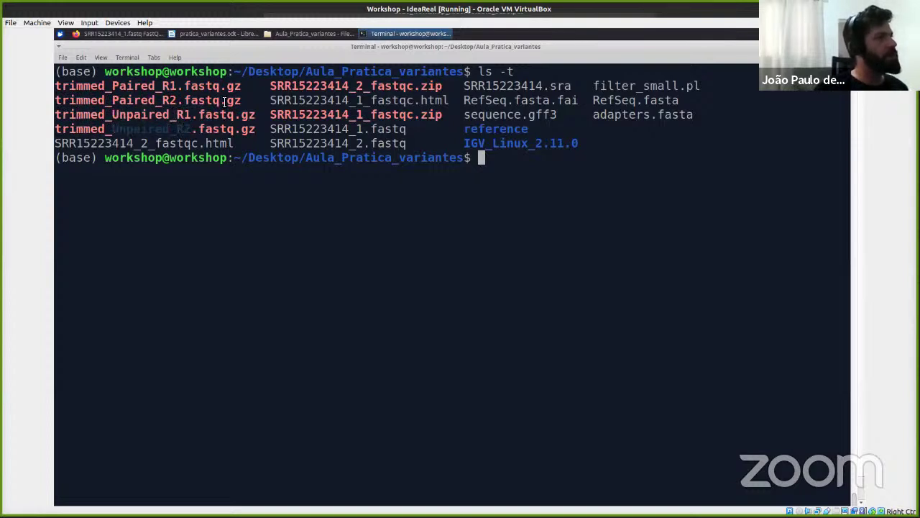
{"action": "left_click_drag", "start_coordinate": [245, 107], "coordinate": [63, 91]}
{"action": "left_click", "coordinate": [114, 101]}
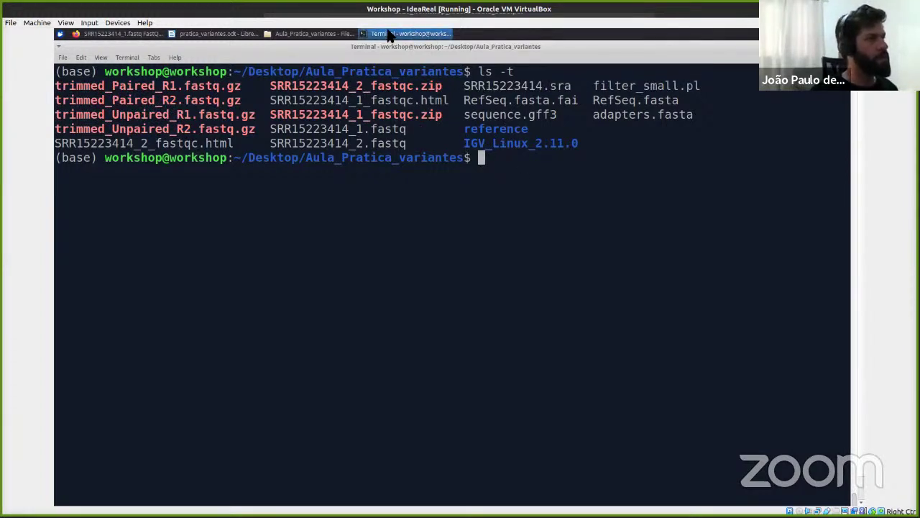
View section 3 on reference mapping in pratica_variantes.odt and the slide "Alinhamento contra uma referência" in the workshop PDF.
{"action": "left_click", "coordinate": [220, 32]}
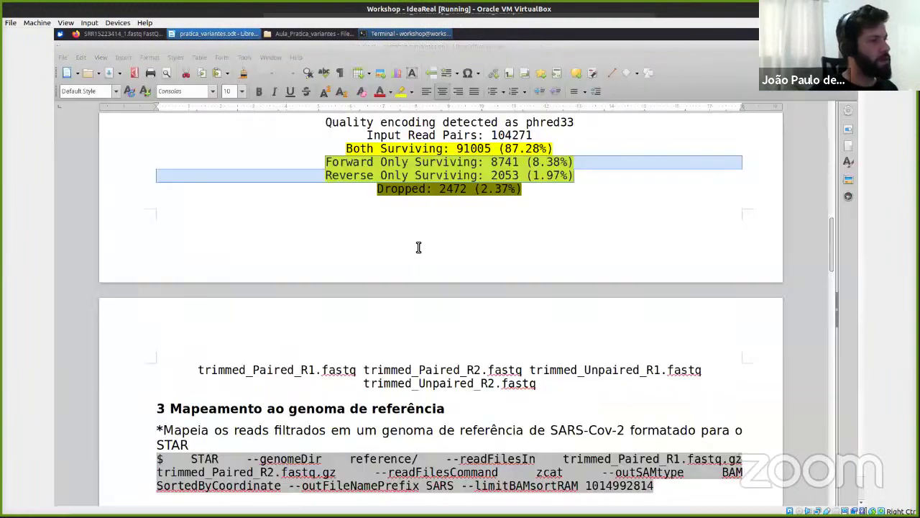
{"action": "scroll", "coordinate": [420, 287], "scroll_direction": "down", "scroll_amount": 3}
{"action": "scroll", "coordinate": [420, 286], "scroll_direction": "down", "scroll_amount": 3}
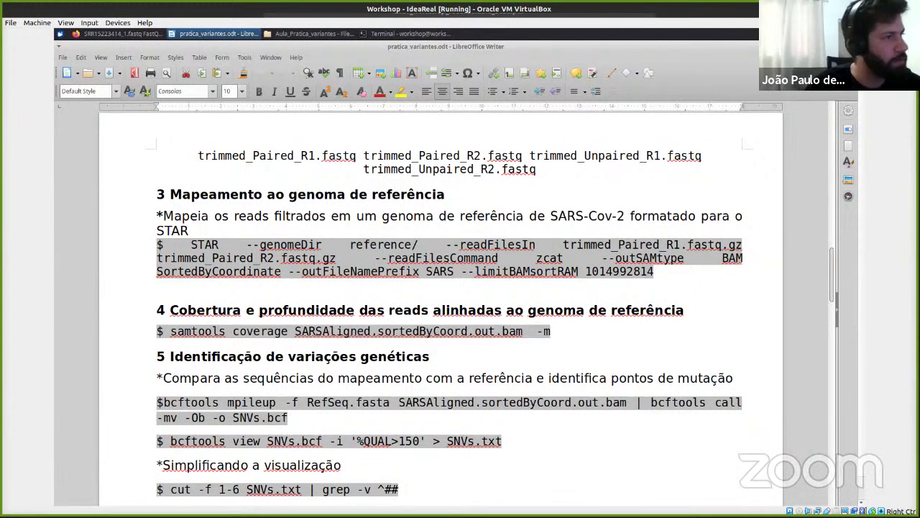
{"action": "key", "text": "alt+Tab"}
{"action": "key", "text": "Right"}
{"action": "key", "text": "Right"}
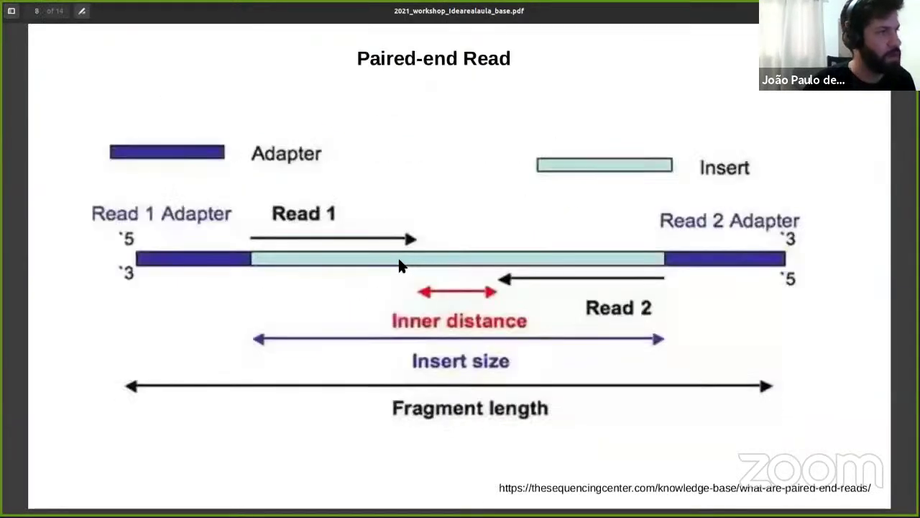
{"action": "key", "text": "Right"}
{"action": "key", "text": "Right"}
{"action": "key", "text": "Right"}
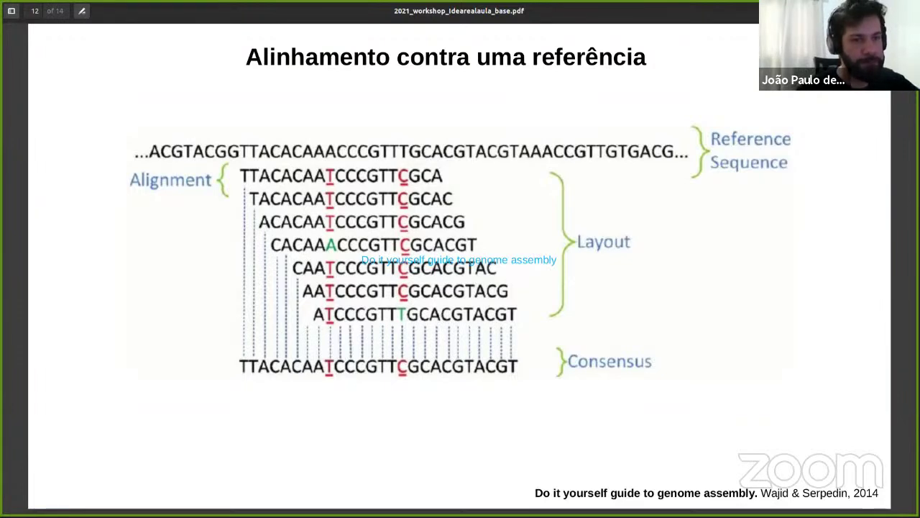
Return to pratica_variantes.odt and highlight the --genomeDir reference/ option of the STAR mapping command.
{"action": "key", "text": "alt+Tab"}
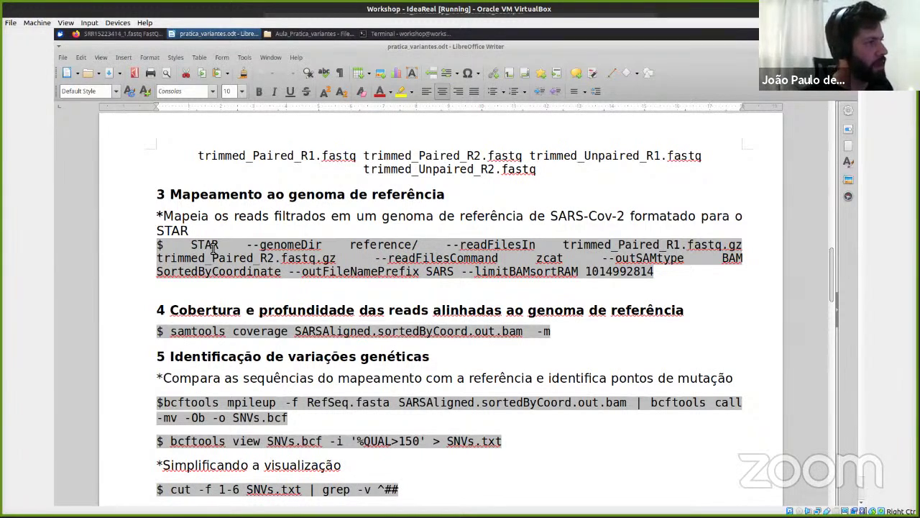
{"action": "left_click_drag", "start_coordinate": [245, 248], "coordinate": [403, 245]}
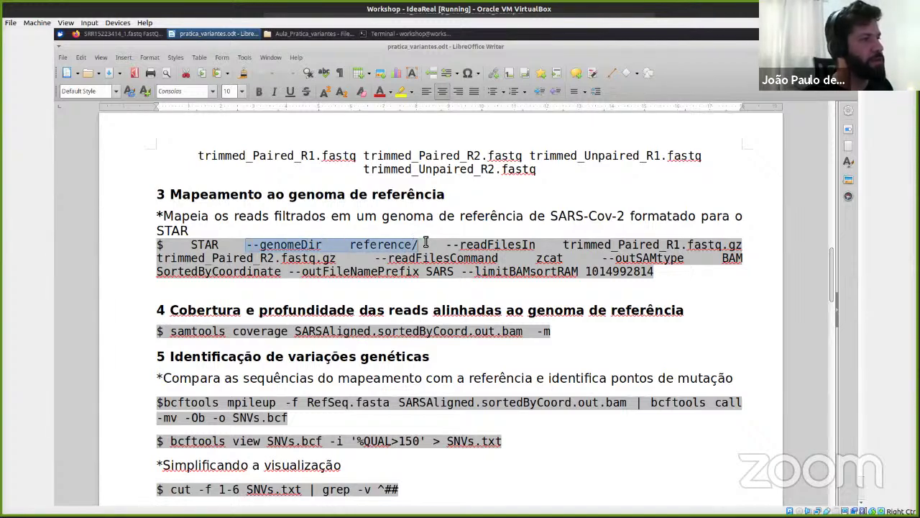
{"action": "left_click", "coordinate": [392, 248]}
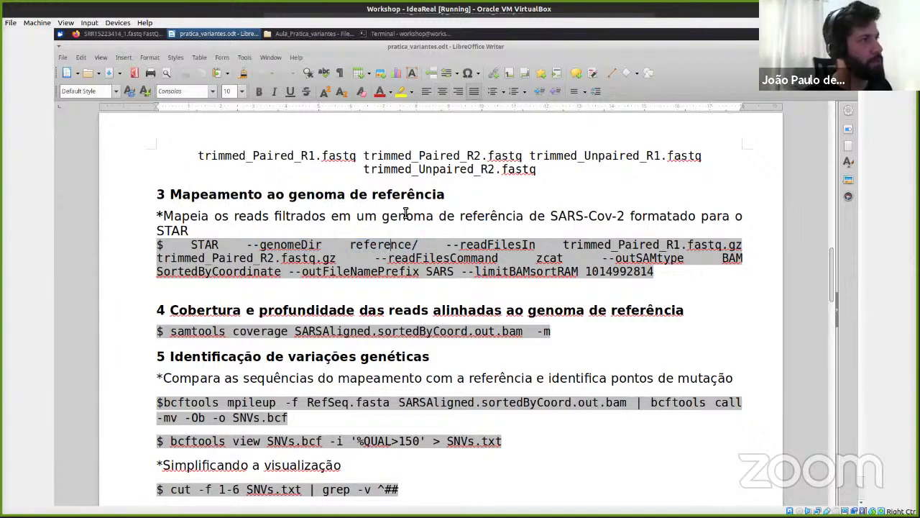
{"action": "left_click_drag", "start_coordinate": [245, 244], "coordinate": [424, 243]}
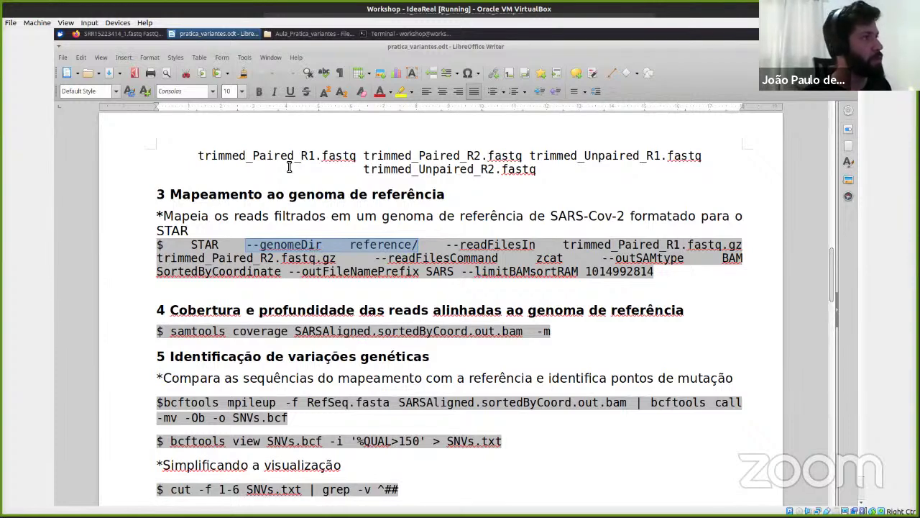
Copy the RefSeq.fasta file name from the terminal listing and enter the more command at the prompt.
{"action": "left_click", "coordinate": [383, 36]}
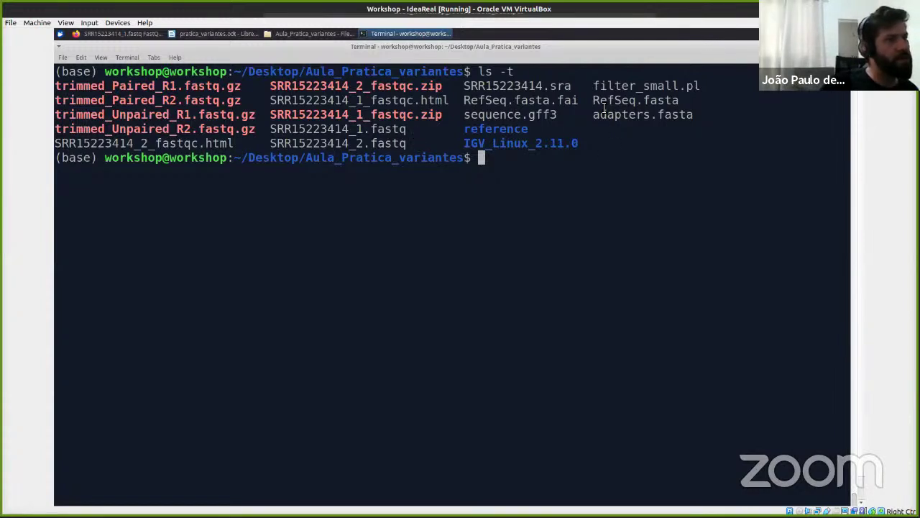
{"action": "left_click_drag", "start_coordinate": [594, 101], "coordinate": [683, 101]}
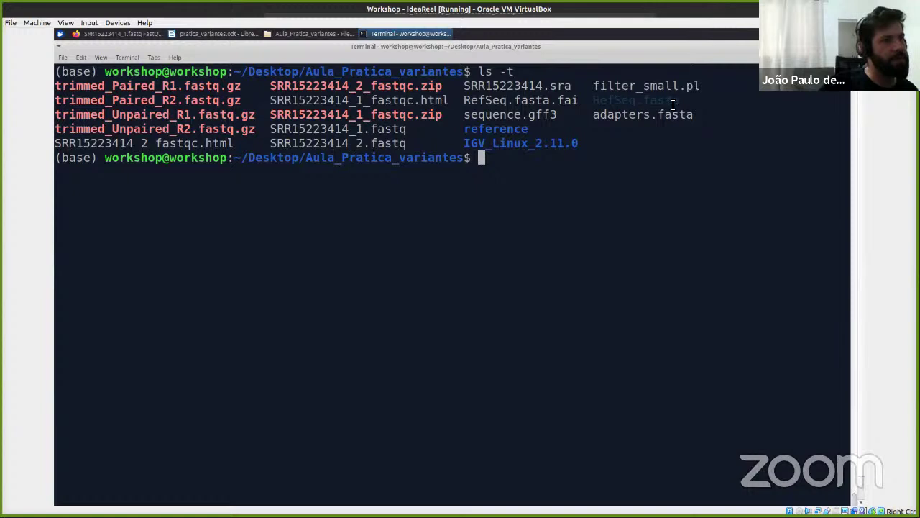
{"action": "right_click", "coordinate": [661, 98]}
{"action": "left_click", "coordinate": [697, 131]}
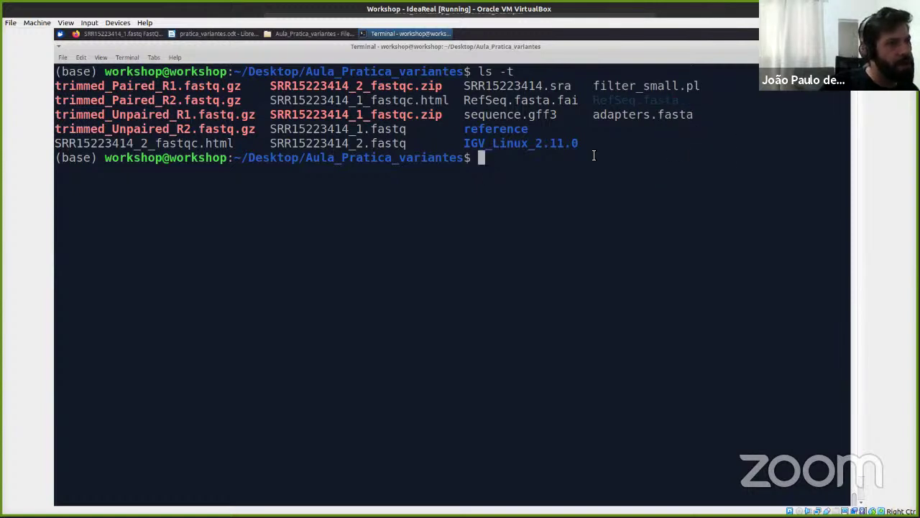
{"action": "type", "text": "more"}
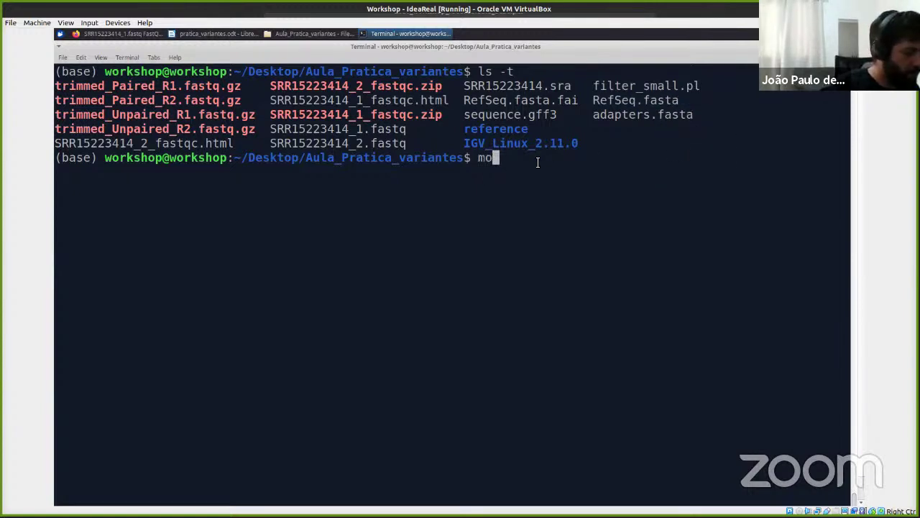
{"action": "right_click", "coordinate": [580, 172]}
{"action": "left_click", "coordinate": [626, 230]}
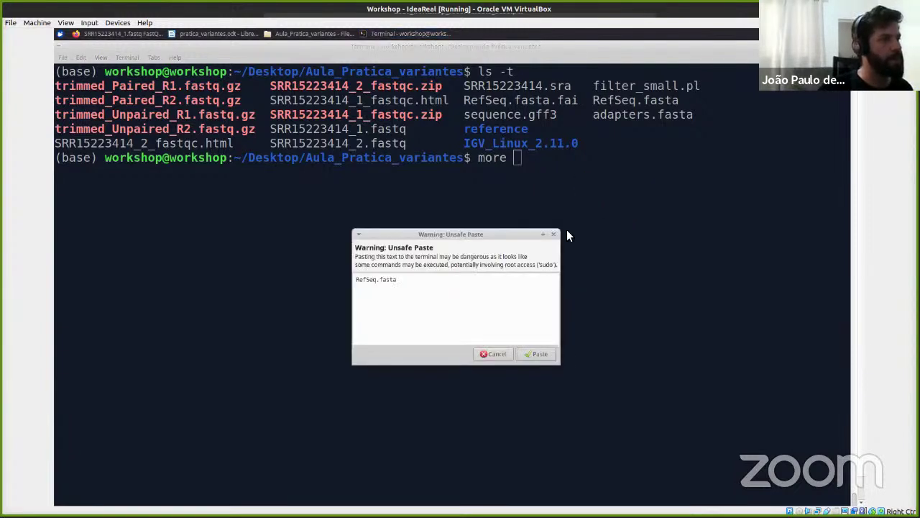
{"action": "left_click", "coordinate": [494, 354]}
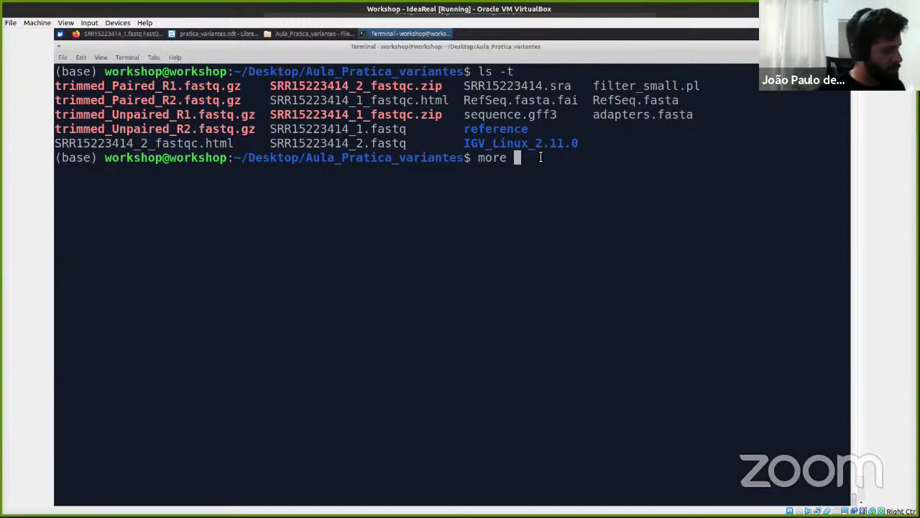
{"action": "key", "text": "ctrl+shift+v"}
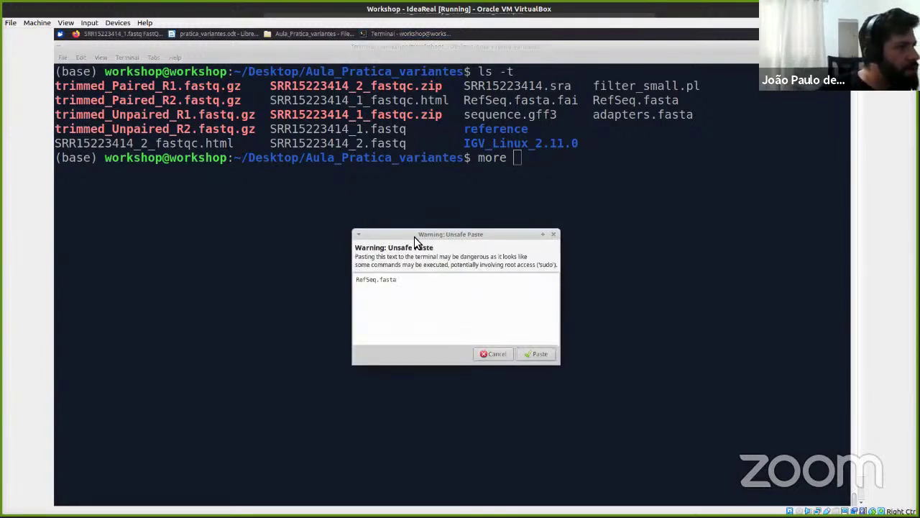
{"action": "left_click", "coordinate": [553, 234]}
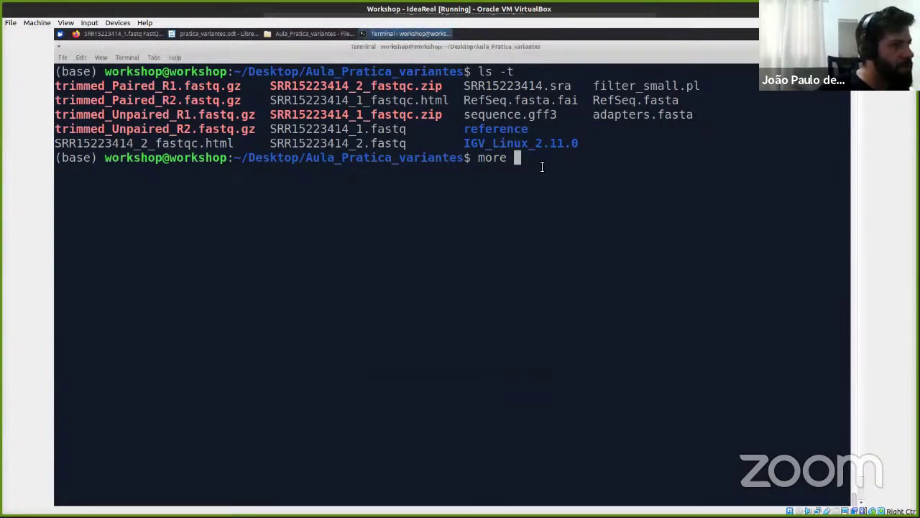
Page through RefSeq.fasta with the more command, examine its header and sequence, and quit the viewer.
{"action": "type", "text": "Re"}
{"action": "key", "text": "Tab"}
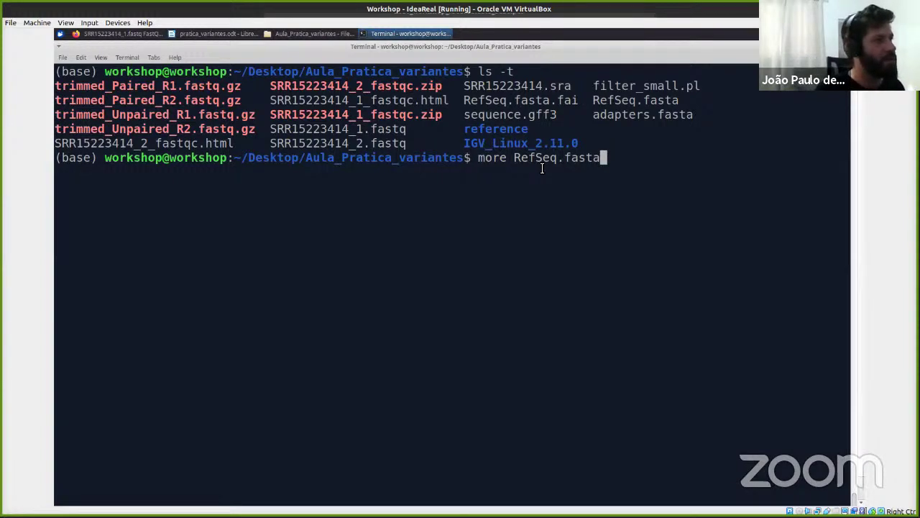
{"action": "key", "text": "Return"}
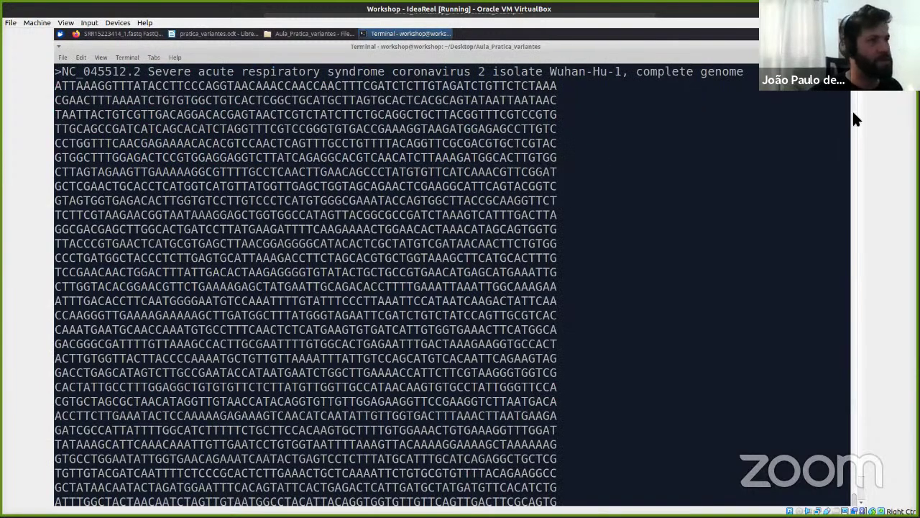
{"action": "scroll", "coordinate": [738, 238], "scroll_direction": "up", "scroll_amount": 9}
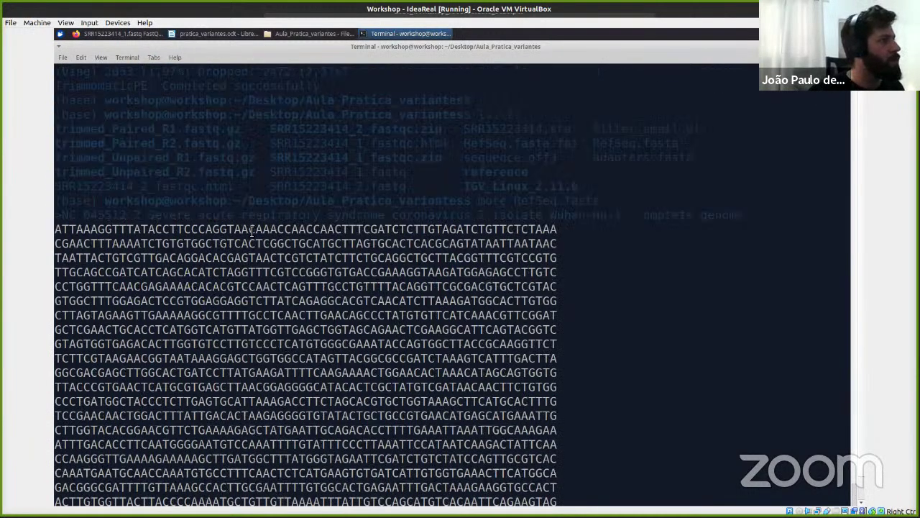
{"action": "scroll", "coordinate": [894, 348], "scroll_direction": "up", "scroll_amount": 2}
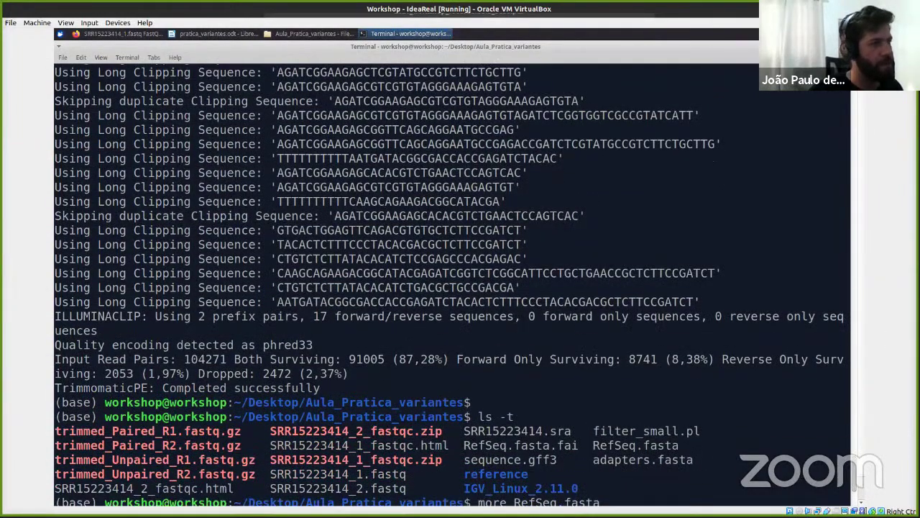
{"action": "scroll", "coordinate": [136, 61], "scroll_direction": "down", "scroll_amount": 11}
{"action": "left_click_drag", "start_coordinate": [141, 48], "coordinate": [96, 54]}
{"action": "left_click", "coordinate": [156, 61]}
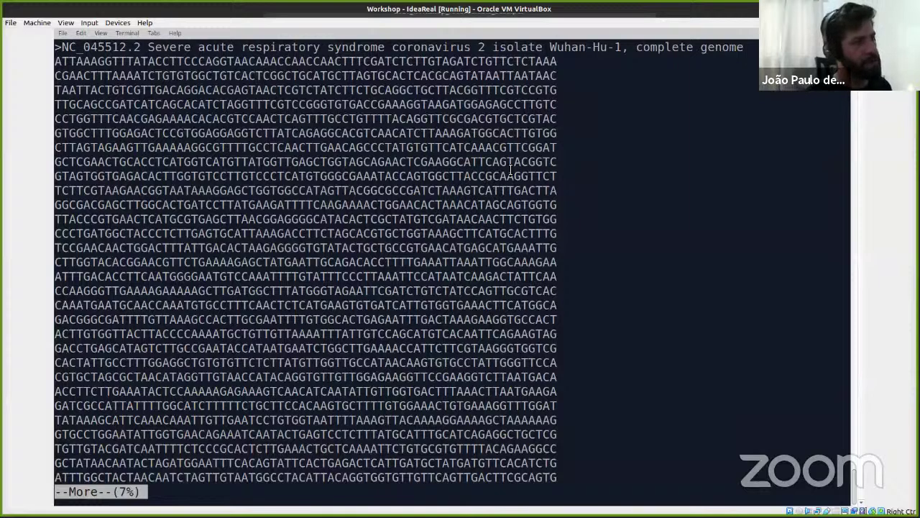
{"action": "key", "text": "q"}
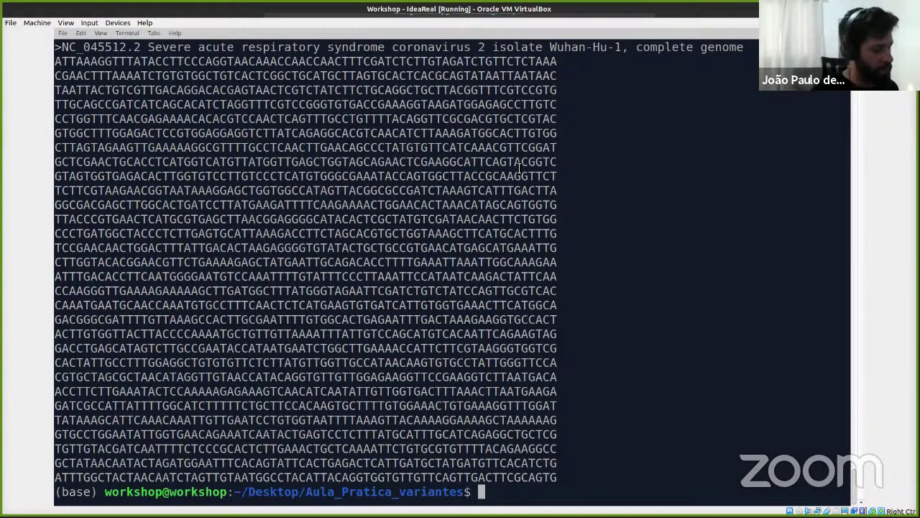
Clear the terminal, list the Aula_Pratica_variantes folder with ls and highlight the reference directory.
{"action": "key", "text": "ctrl+l"}
{"action": "type", "text": "ls"}
{"action": "key", "text": "Return"}
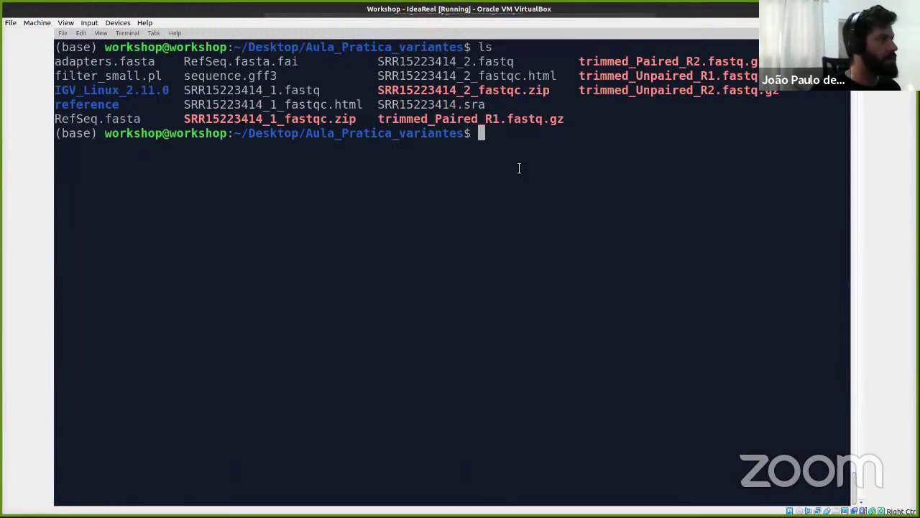
{"action": "left_click_drag", "start_coordinate": [121, 107], "coordinate": [75, 106]}
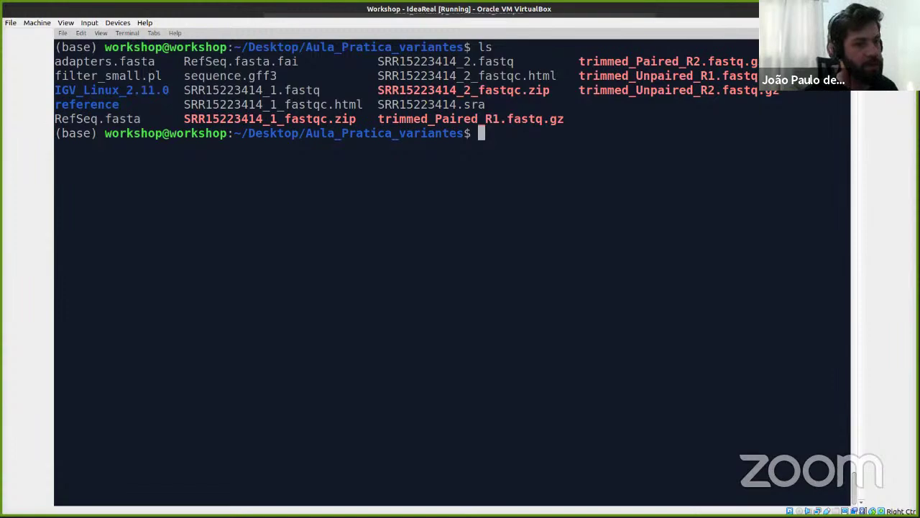
Switch to pratica_variantes.odt in LibreOffice Writer and highlight the reference/ argument of the STAR command.
{"action": "scroll", "coordinate": [852, 130], "scroll_direction": "up", "scroll_amount": 20}
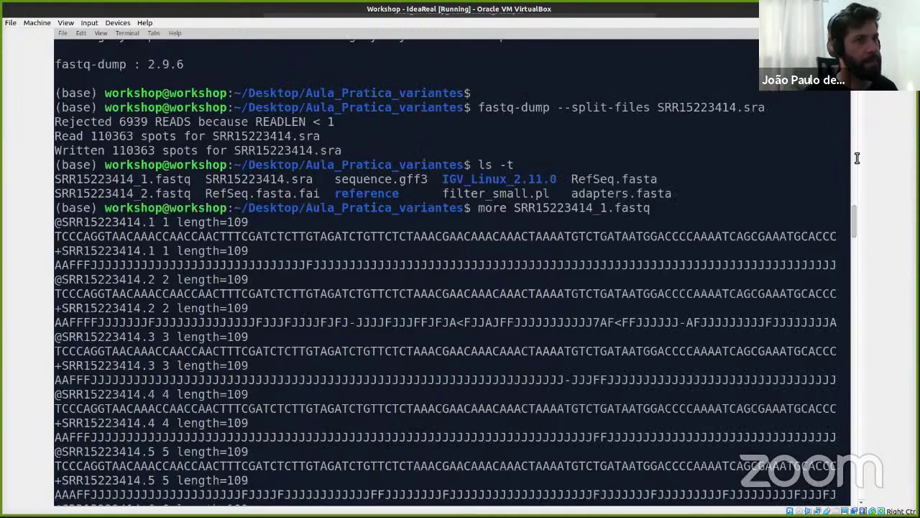
{"action": "scroll", "coordinate": [856, 156], "scroll_direction": "up", "scroll_amount": 7}
{"action": "key", "text": "F11"}
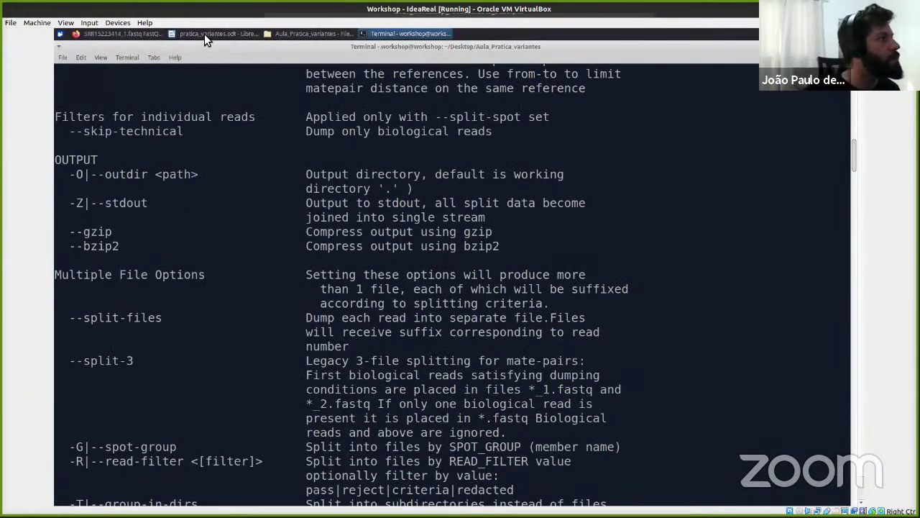
{"action": "scroll", "coordinate": [446, 300], "scroll_direction": "down", "scroll_amount": 2}
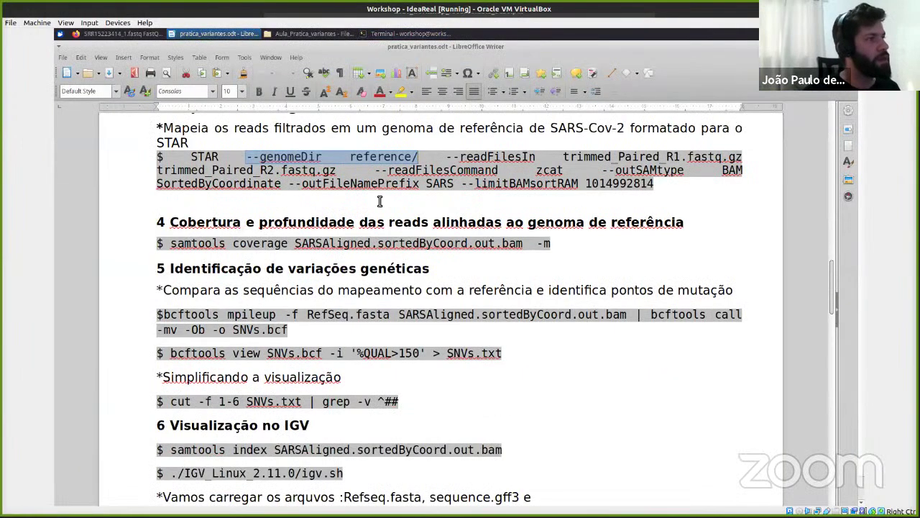
{"action": "left_click", "coordinate": [446, 156]}
{"action": "left_click_drag", "start_coordinate": [427, 153], "coordinate": [348, 158]}
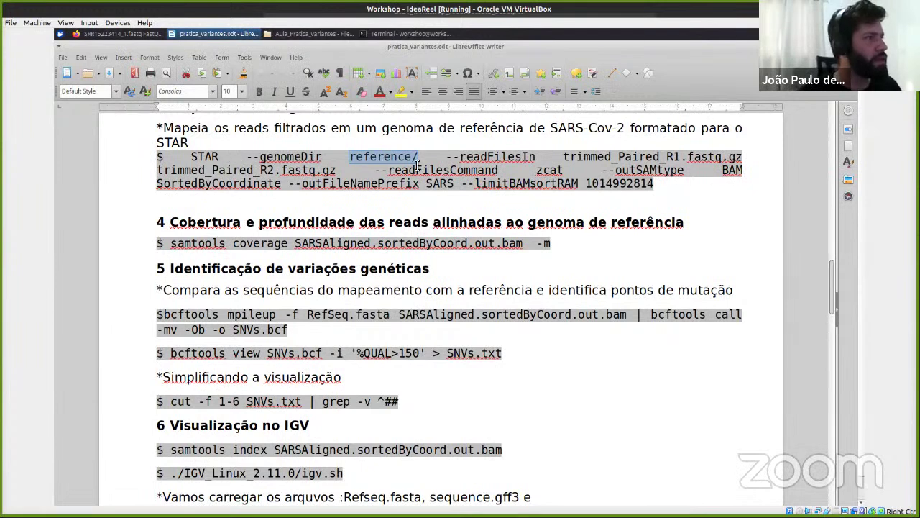
{"action": "left_click", "coordinate": [484, 158]}
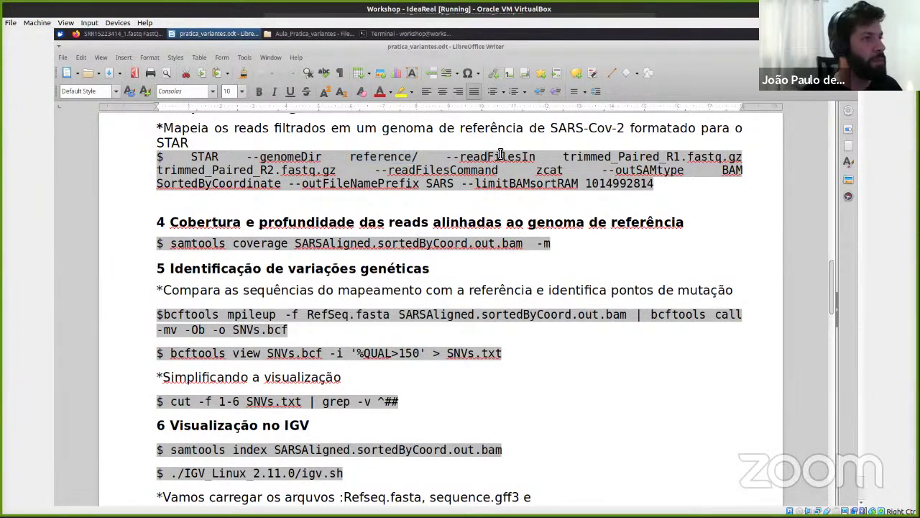
Highlight the trimmed_Paired_R1.fastq.gz and trimmed_Paired_R2.fastq.gz inputs and the zcat value in the STAR command.
{"action": "mouse_move", "coordinate": [557, 158]}
{"action": "left_mouse_down"}
{"action": "mouse_move", "coordinate": [745, 159]}
{"action": "mouse_move", "coordinate": [567, 171]}
{"action": "left_mouse_up"}
{"action": "left_click_drag", "start_coordinate": [476, 157], "coordinate": [331, 171]}
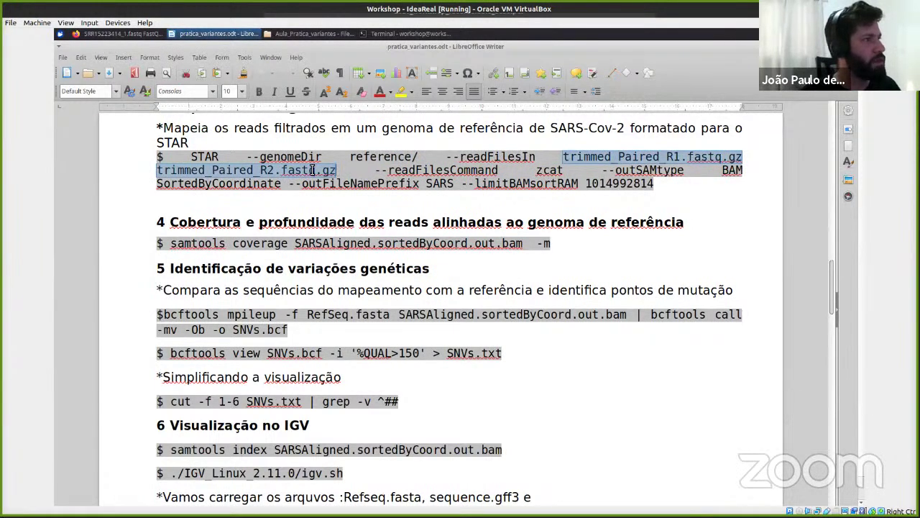
{"action": "mouse_move", "coordinate": [536, 169]}
{"action": "left_mouse_down"}
{"action": "mouse_move", "coordinate": [569, 170]}
{"action": "mouse_move", "coordinate": [531, 170]}
{"action": "left_mouse_up"}
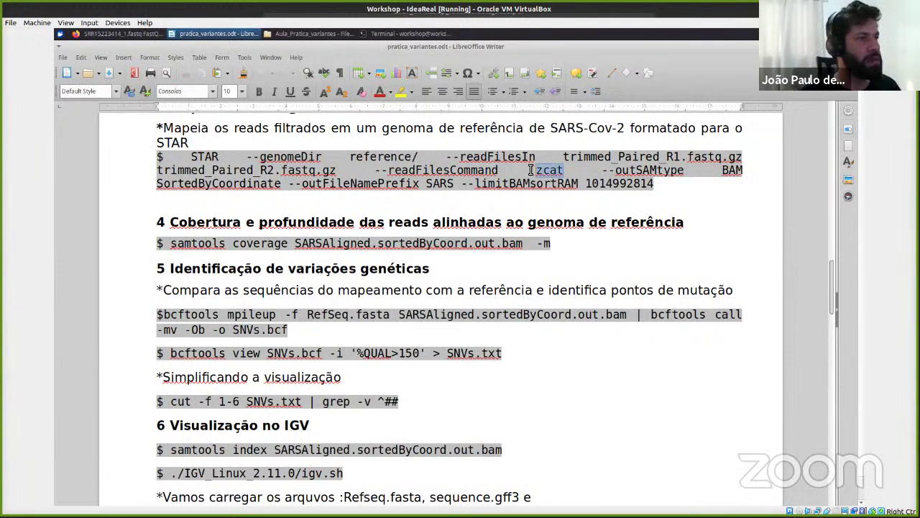
{"action": "left_click_drag", "start_coordinate": [601, 170], "coordinate": [686, 170]}
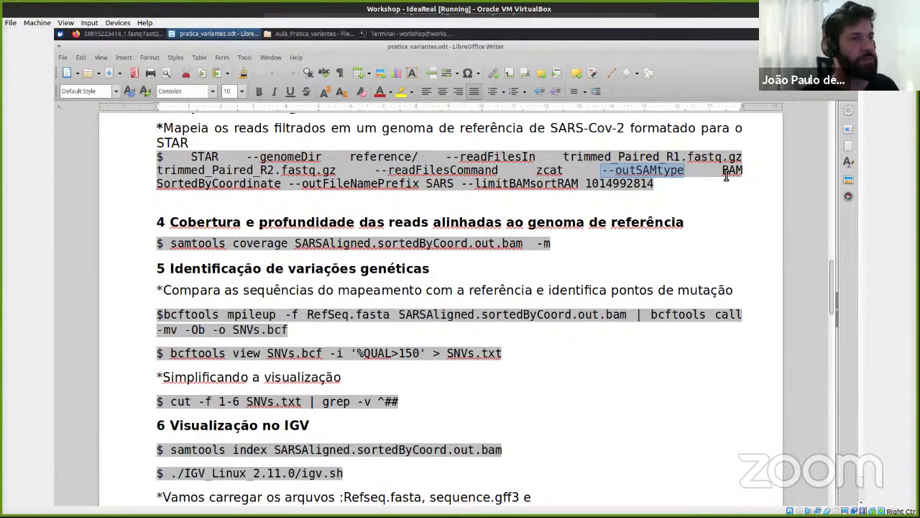
{"action": "left_click", "coordinate": [696, 178]}
{"action": "left_click_drag", "start_coordinate": [601, 170], "coordinate": [737, 170]}
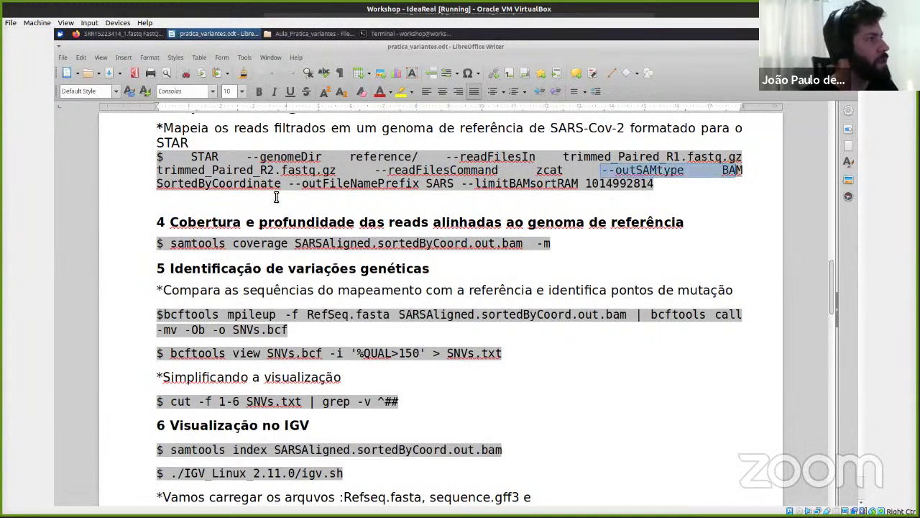
{"action": "left_click_drag", "start_coordinate": [288, 184], "coordinate": [148, 183]}
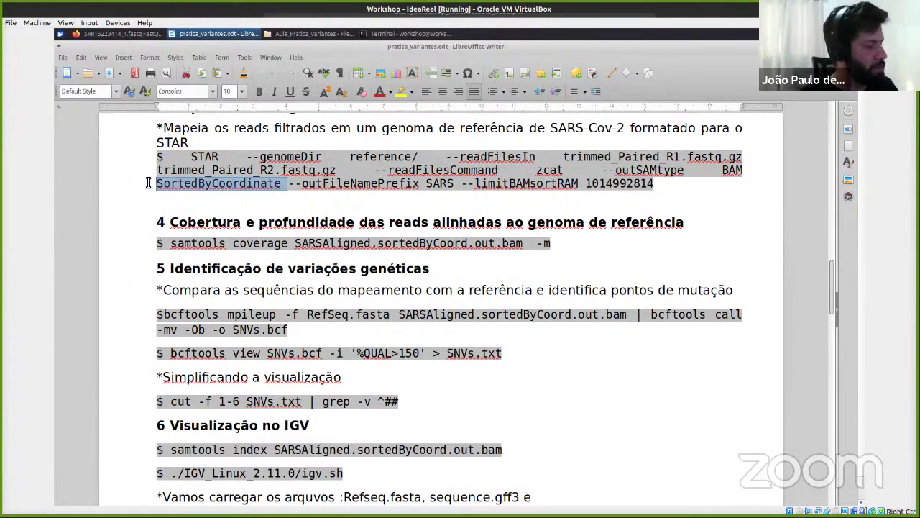
{"action": "left_click_drag", "start_coordinate": [355, 185], "coordinate": [457, 185]}
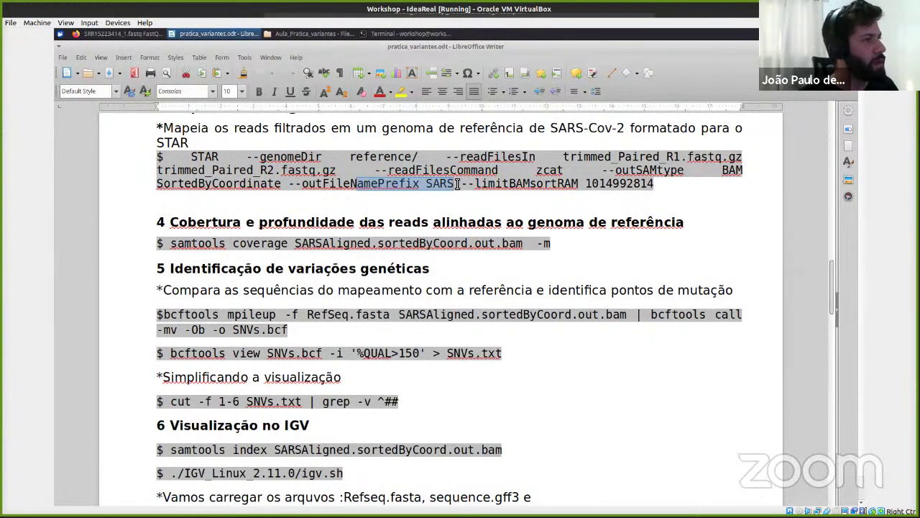
{"action": "left_click_drag", "start_coordinate": [475, 185], "coordinate": [658, 184]}
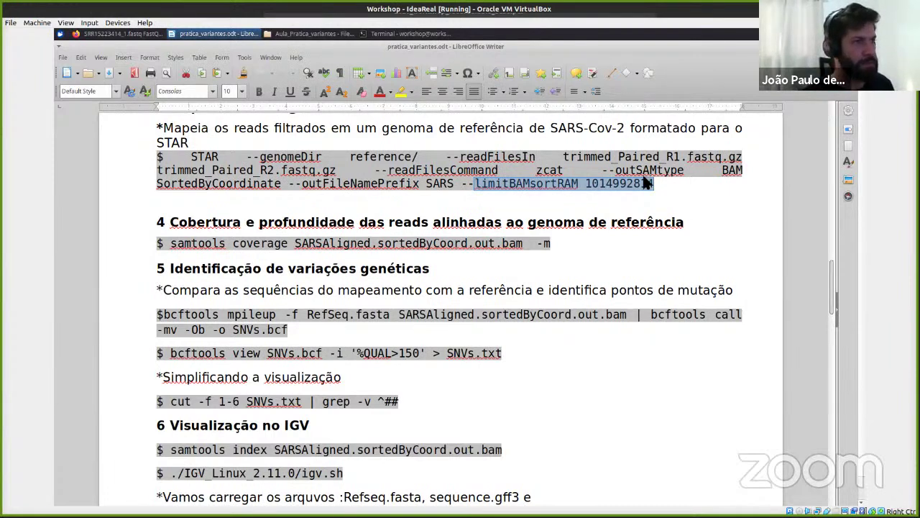
{"action": "left_click", "coordinate": [658, 188]}
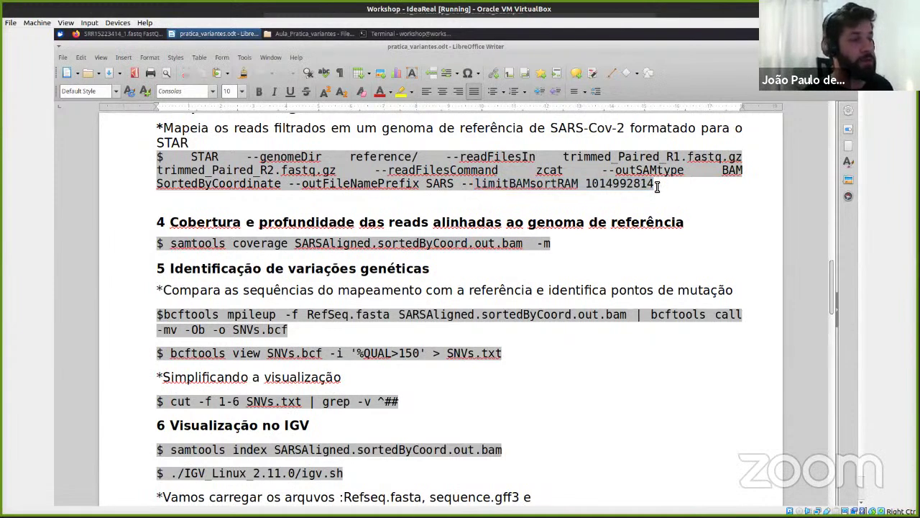
Copy the complete STAR mapping command from section 3, without the leading $ sign.
{"action": "left_click_drag", "start_coordinate": [655, 185], "coordinate": [192, 154]}
{"action": "right_click", "coordinate": [214, 158]}
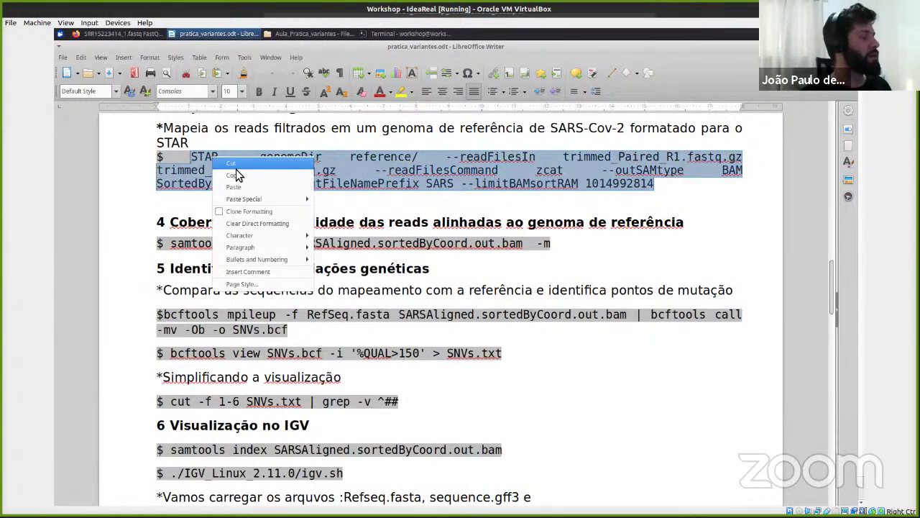
{"action": "left_click", "coordinate": [259, 175]}
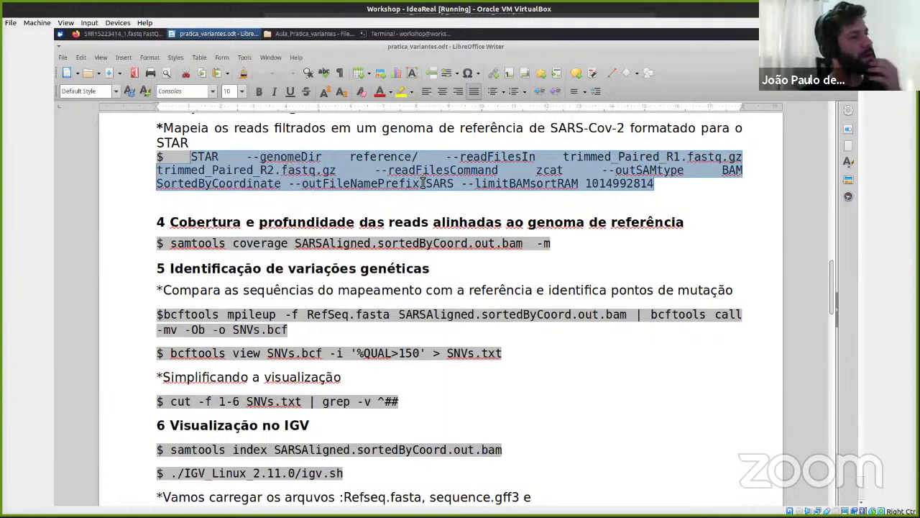
{"action": "right_click", "coordinate": [454, 168]}
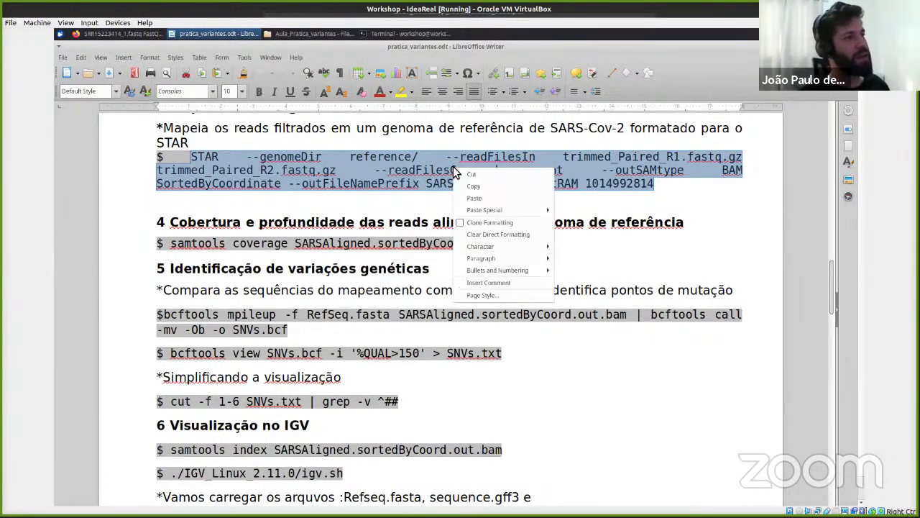
{"action": "left_click", "coordinate": [493, 188]}
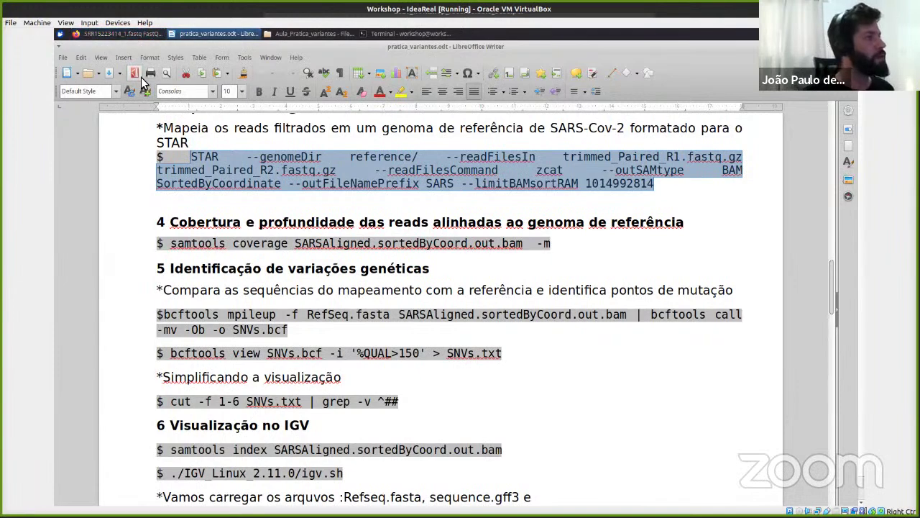
Switch to the terminal, clear it, and paste and run the STAR command to map the trimmed paired reads.
{"action": "left_click", "coordinate": [405, 33]}
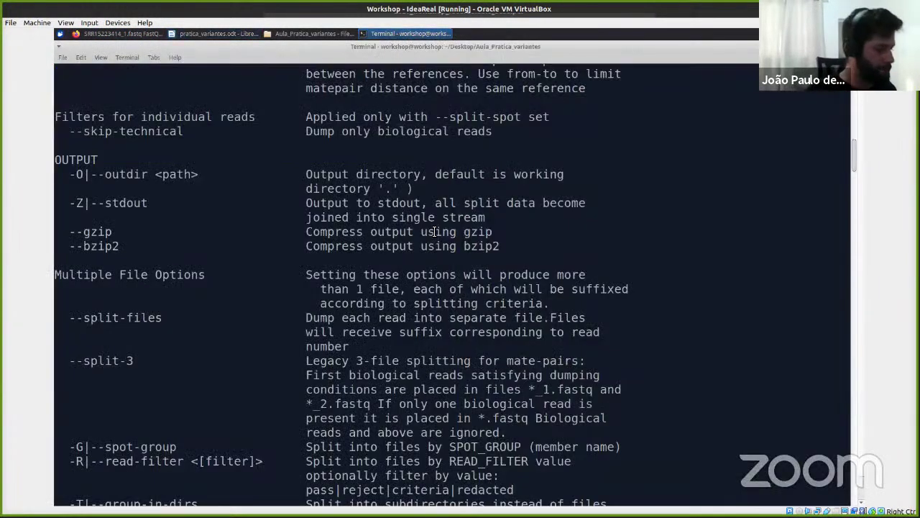
{"action": "key", "text": "ctrl+l"}
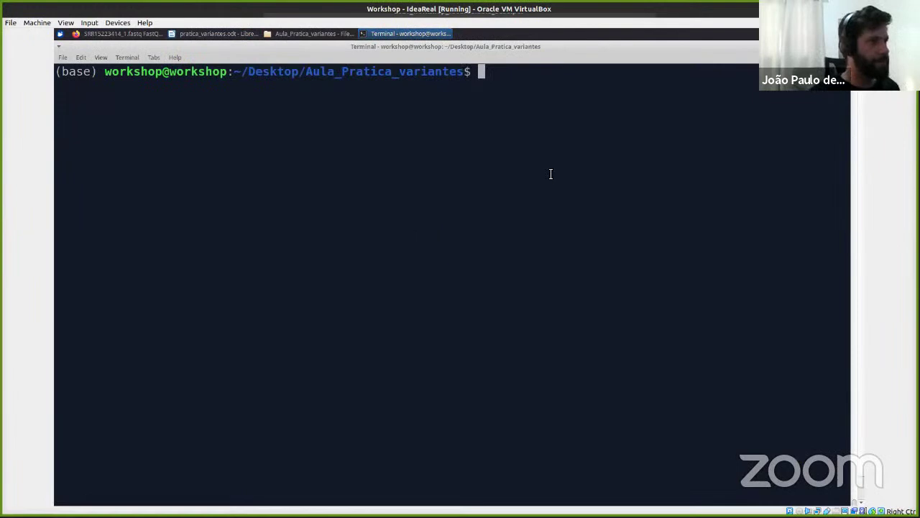
{"action": "right_click", "coordinate": [511, 86]}
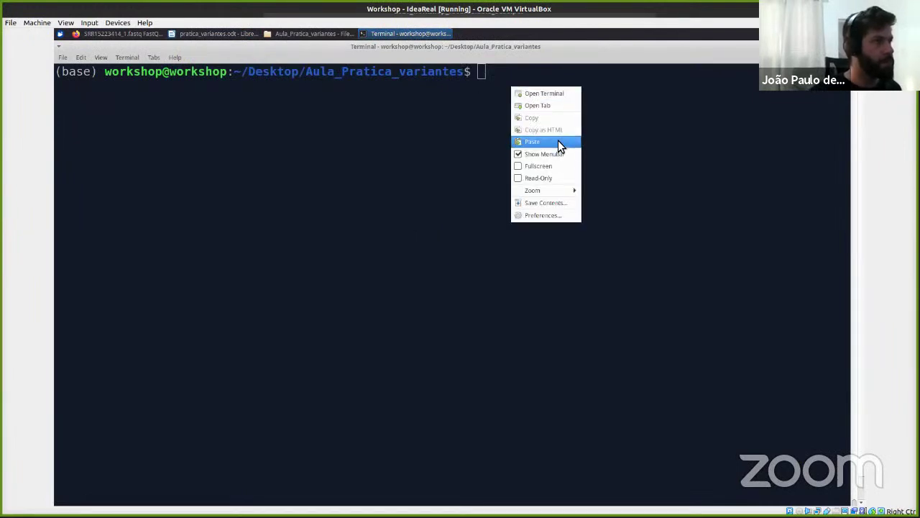
{"action": "left_click", "coordinate": [558, 141]}
{"action": "key", "text": "Return"}
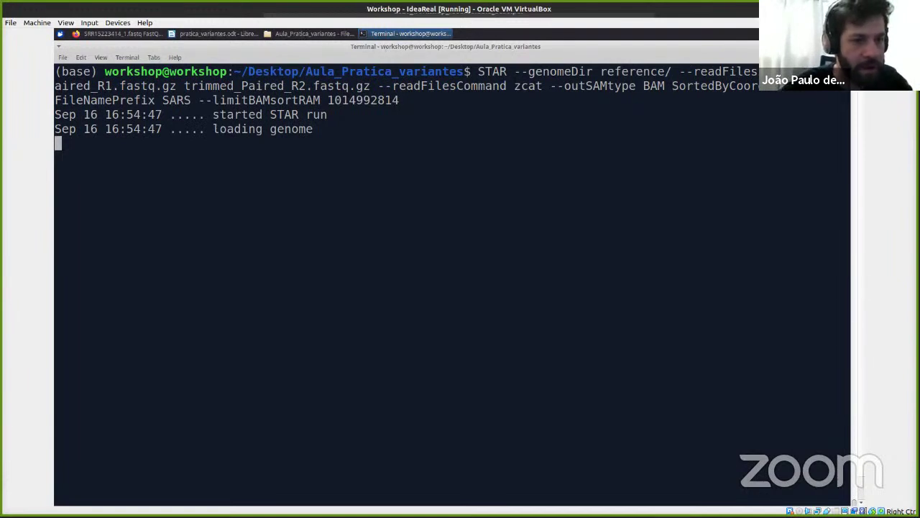
Switch to the workshop PDF and advance to the "Arquivo SAM" slide.
{"action": "key", "text": "alt+Tab"}
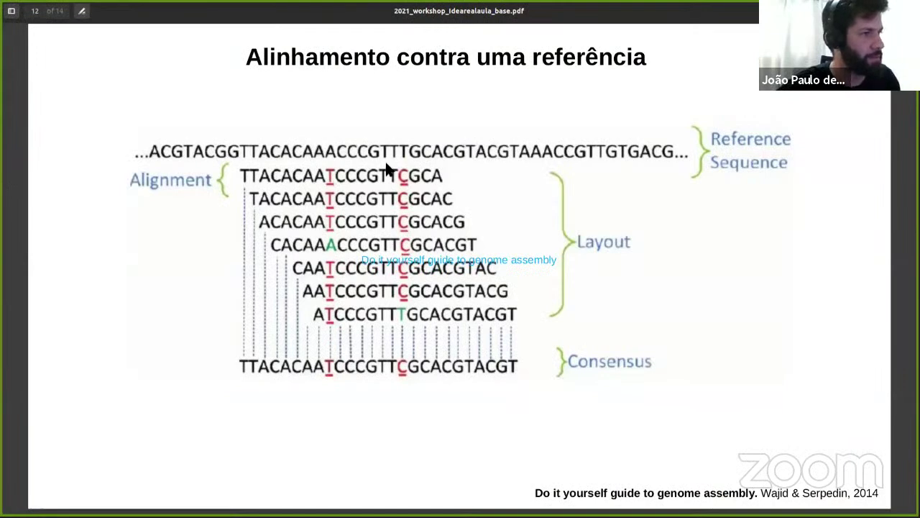
{"action": "key", "text": "Right"}
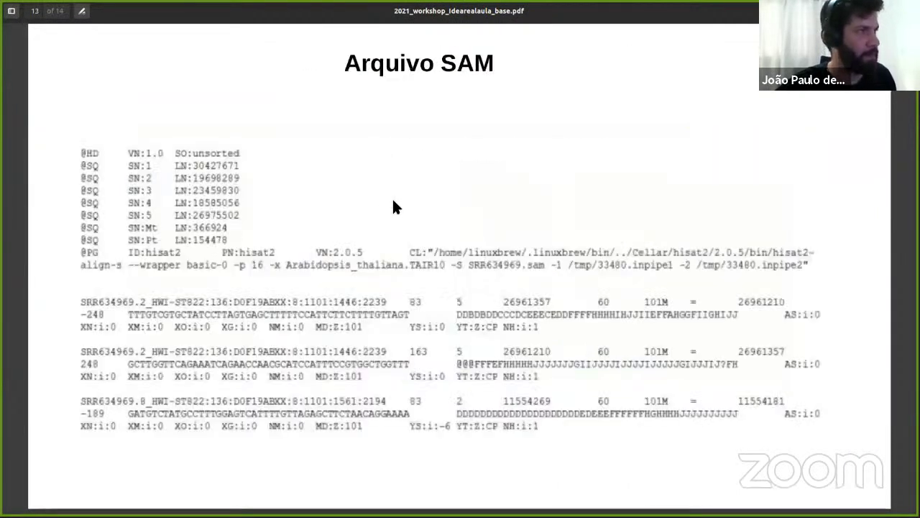